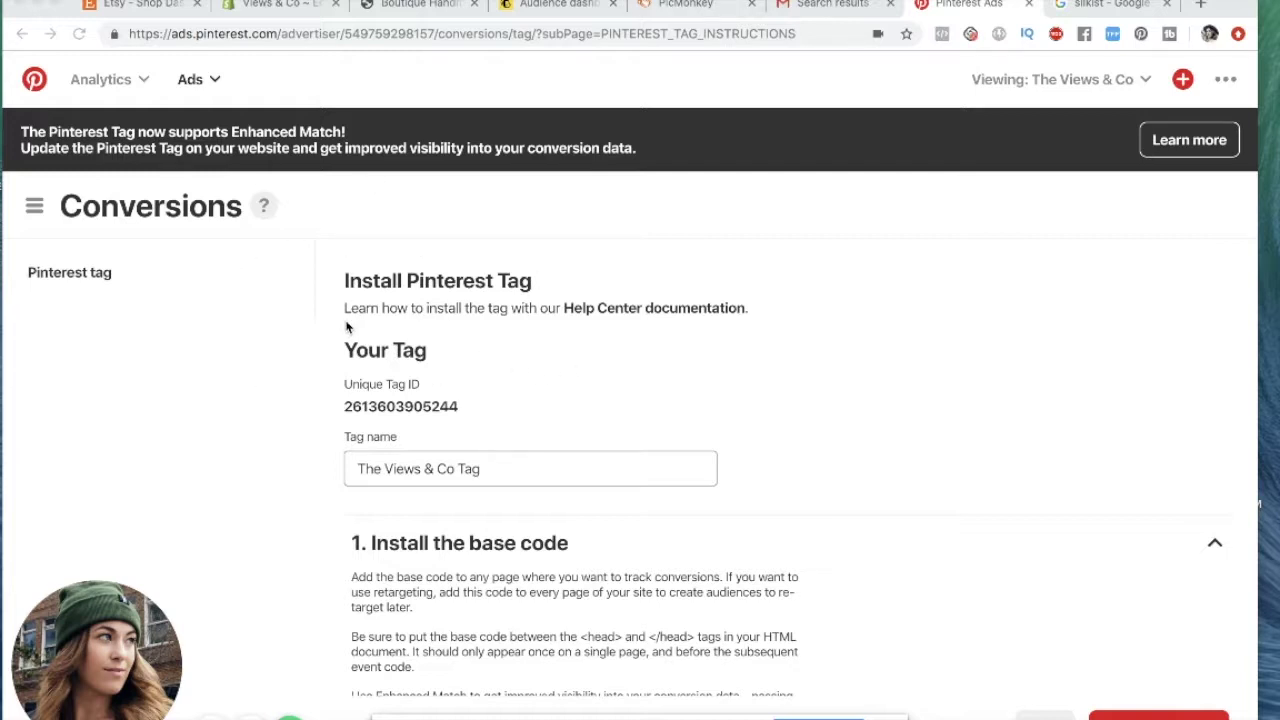
Open the list of Ads sections in Pinterest Ads
left_click(212, 84)
Expand The Views & Co Tag's base code step and select the entire Pinterest Tag snippet
left_click(188, 302)
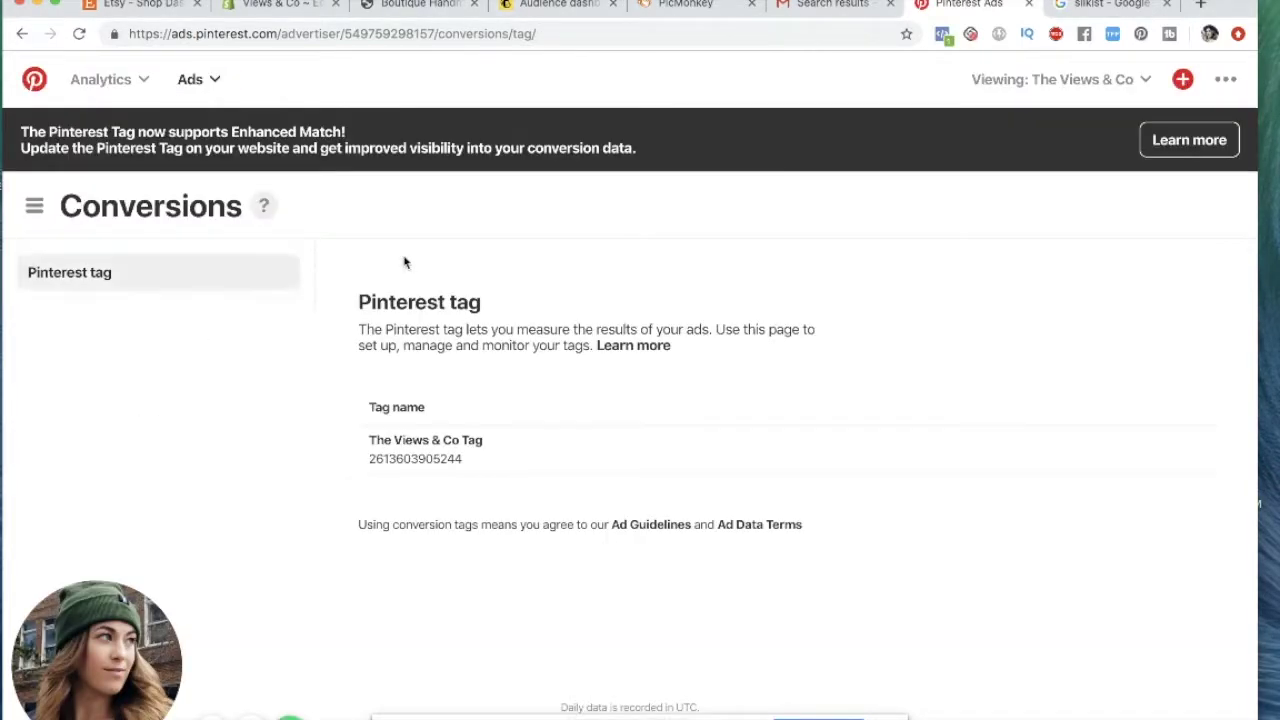
left_click(494, 455)
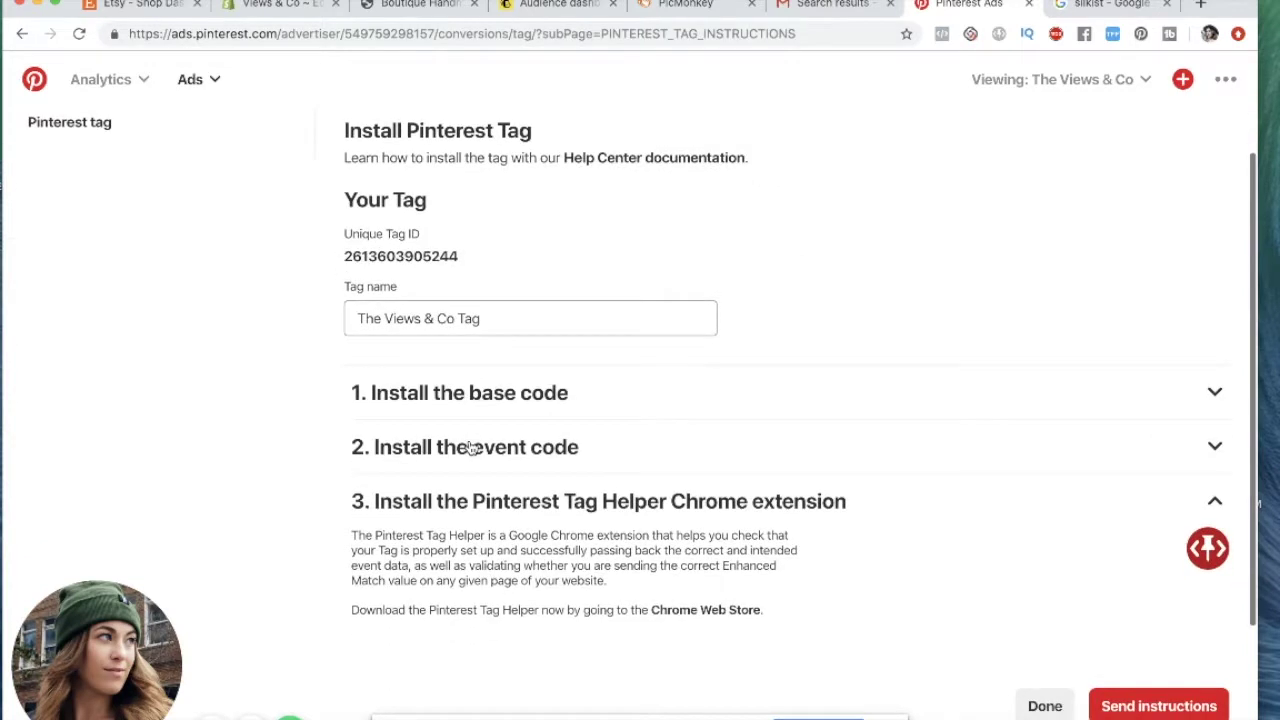
left_click(680, 400)
scroll(681, 406, "down", 5)
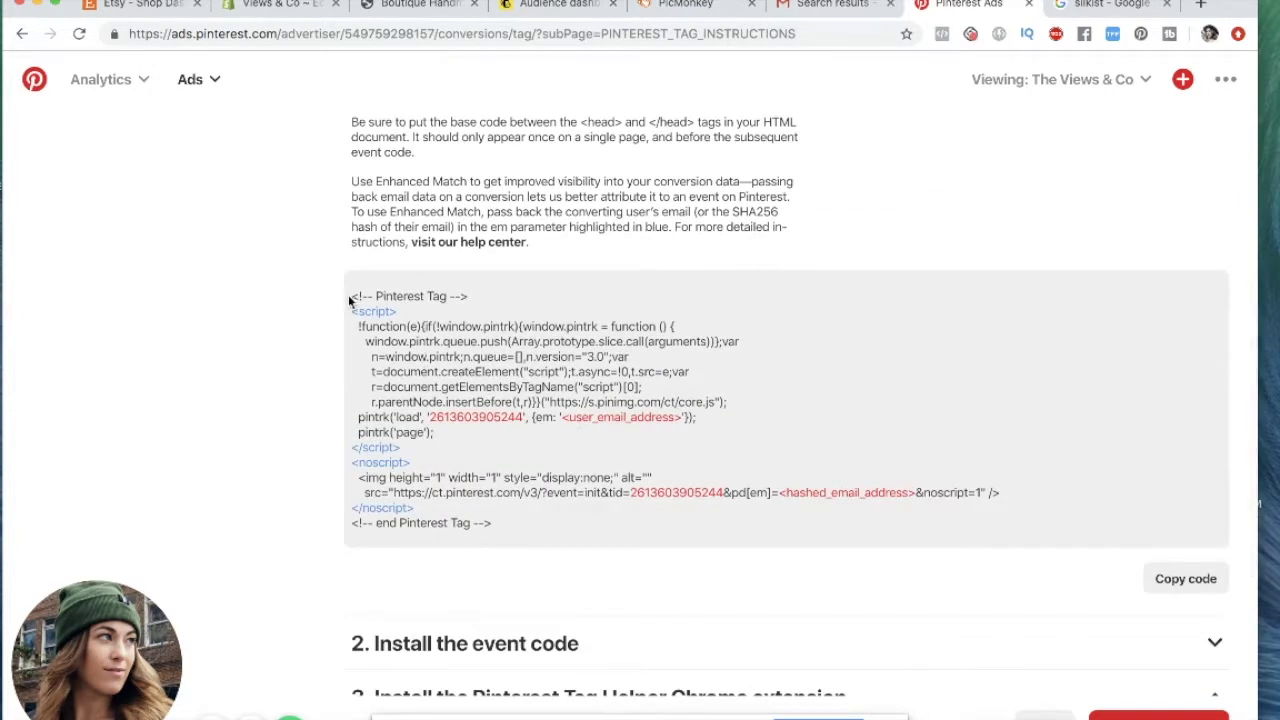
left_click_drag(350, 296, 711, 531)
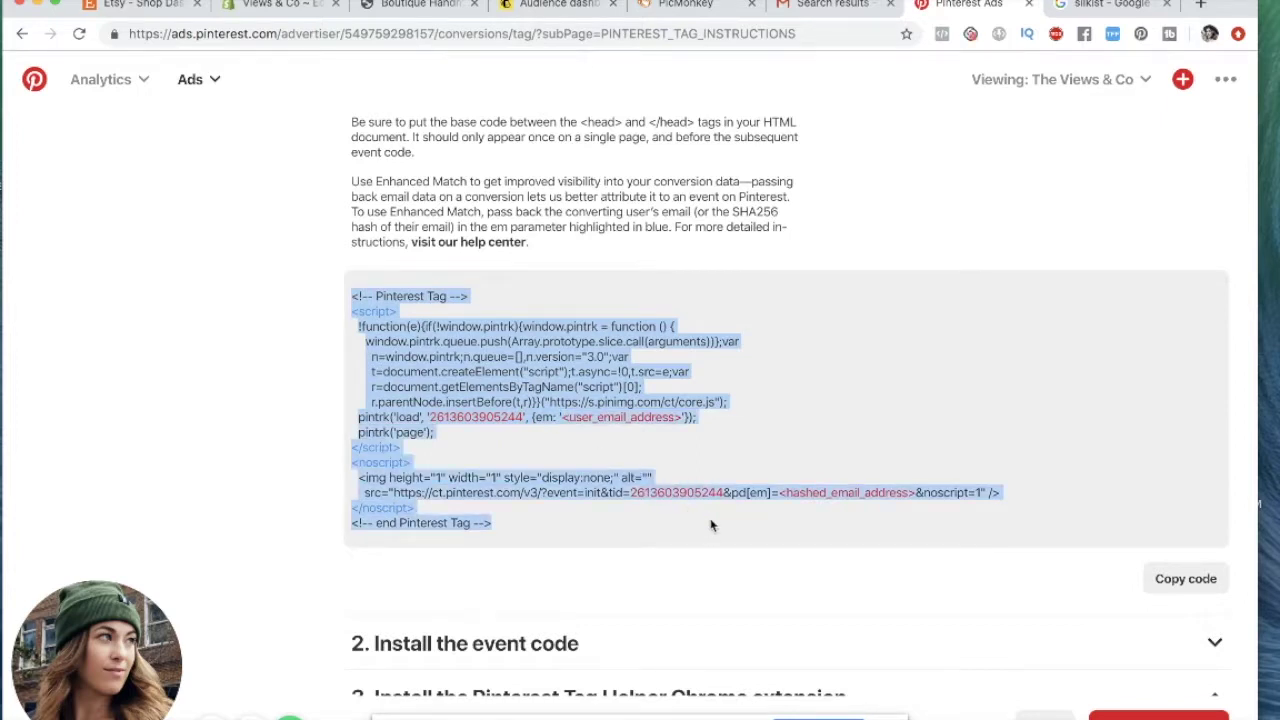
left_click(280, 5)
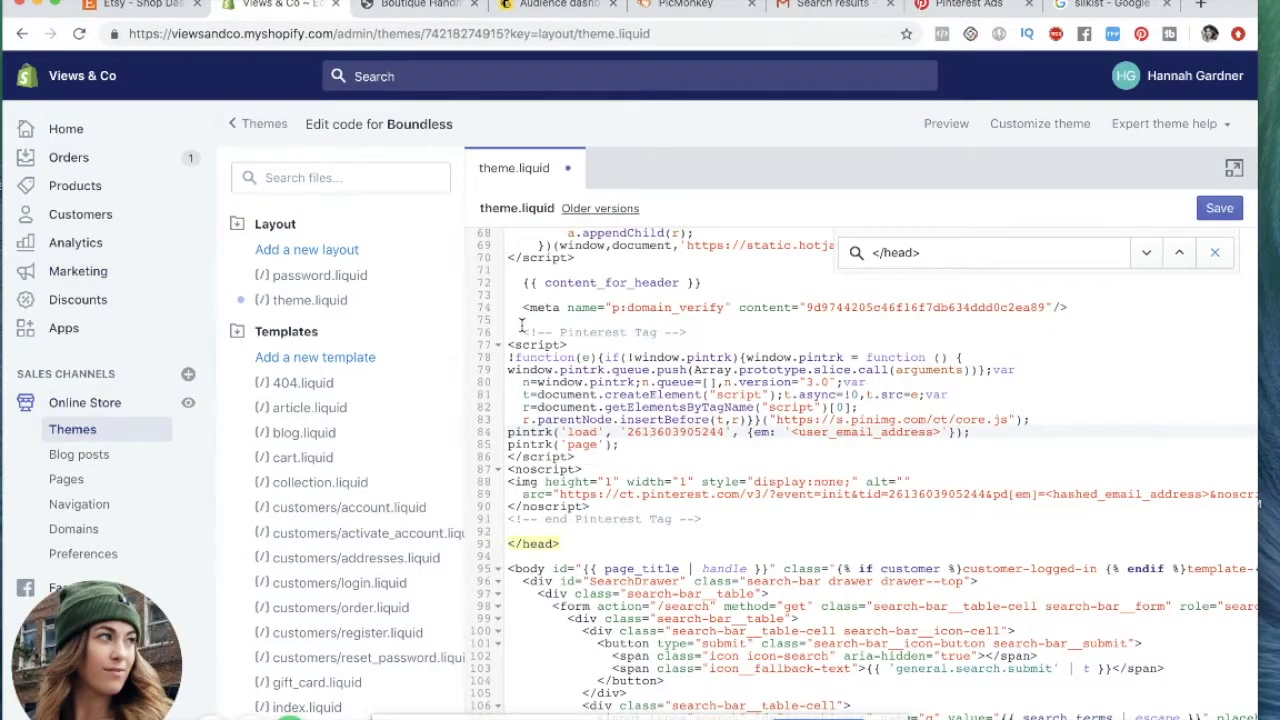
Delete the old Pinterest Tag block on lines 76–91 of theme.liquid and save
left_click_drag(521, 331, 747, 518)
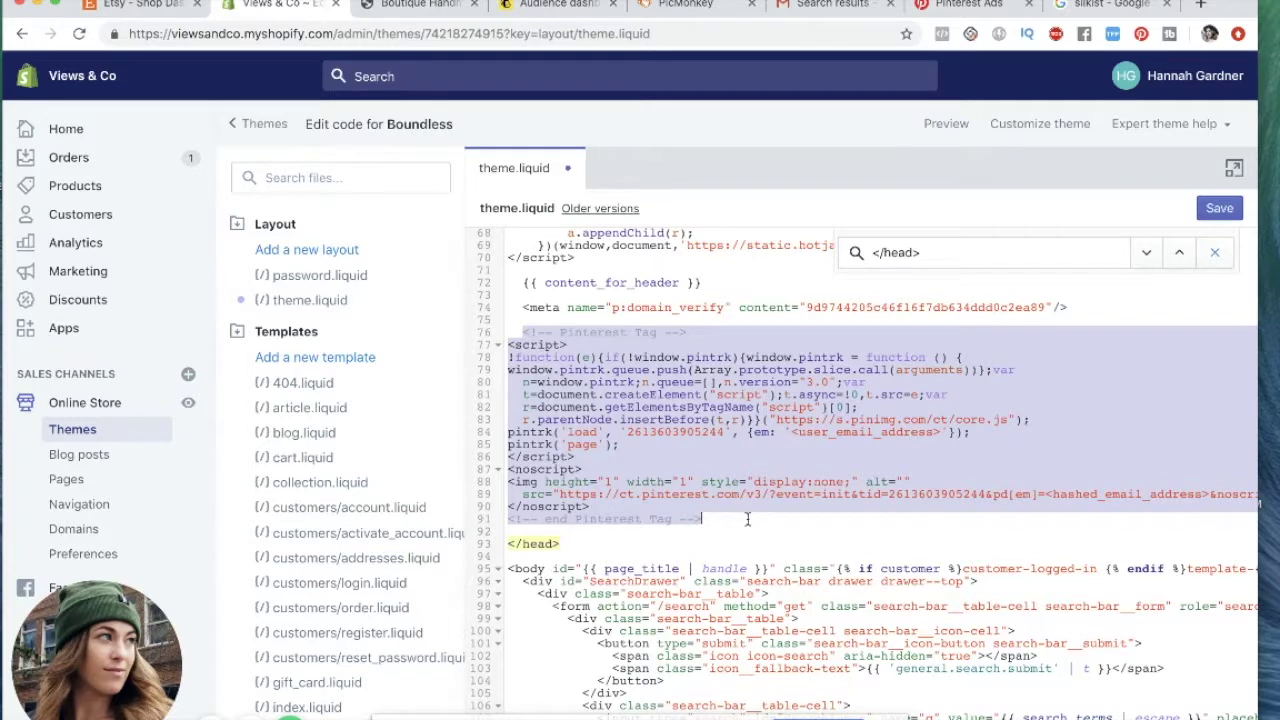
key("BackSpace")
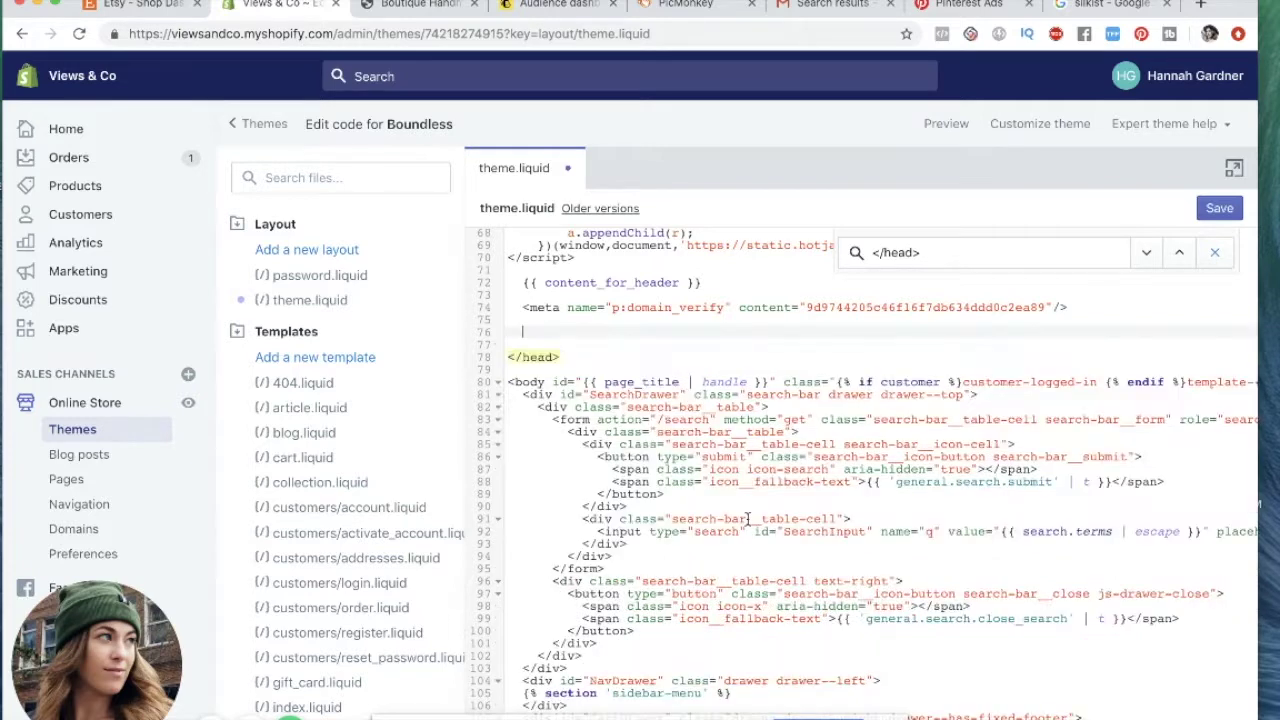
left_click(1218, 210)
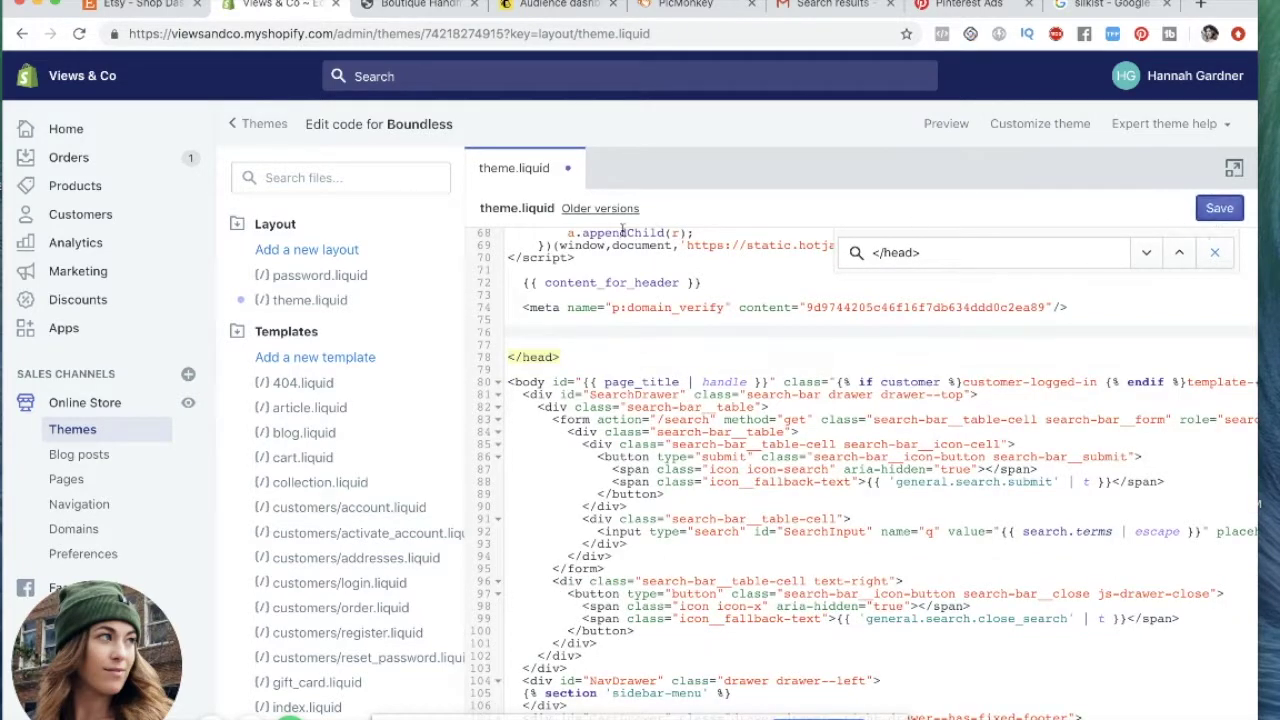
Reopen the Boundless theme's code editor from the Online Store themes list
left_click(116, 404)
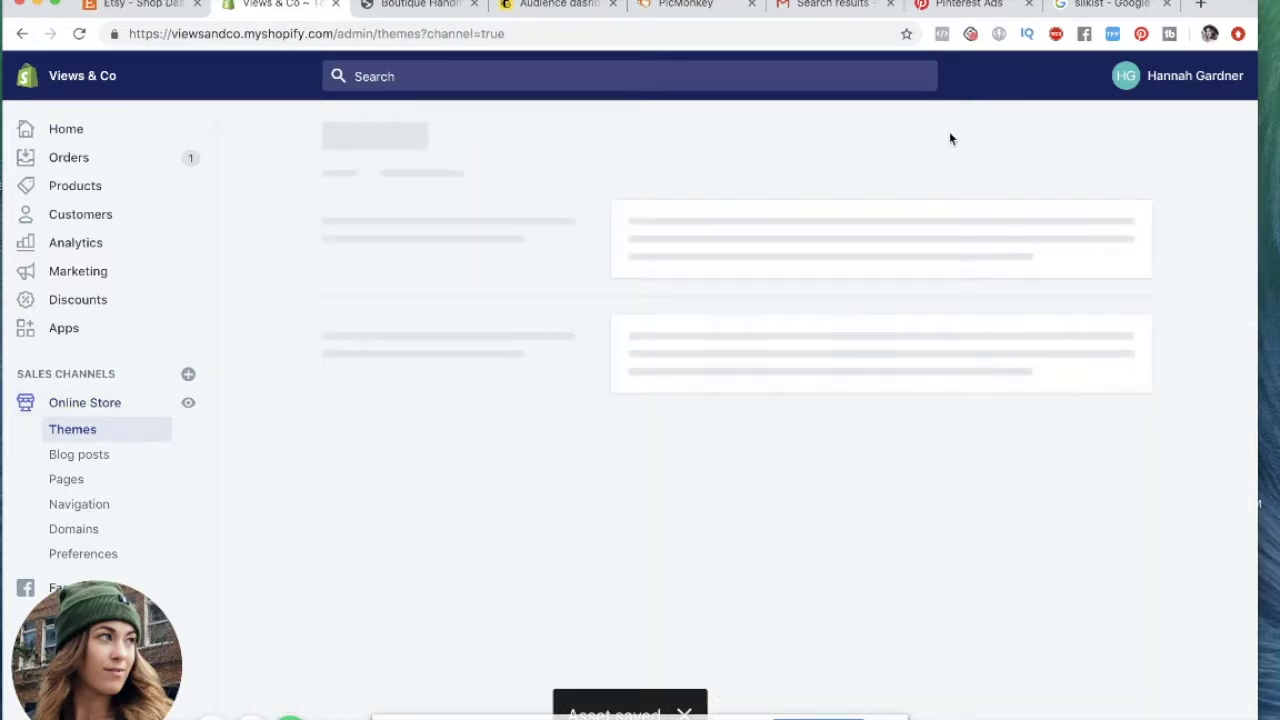
left_click(1010, 265)
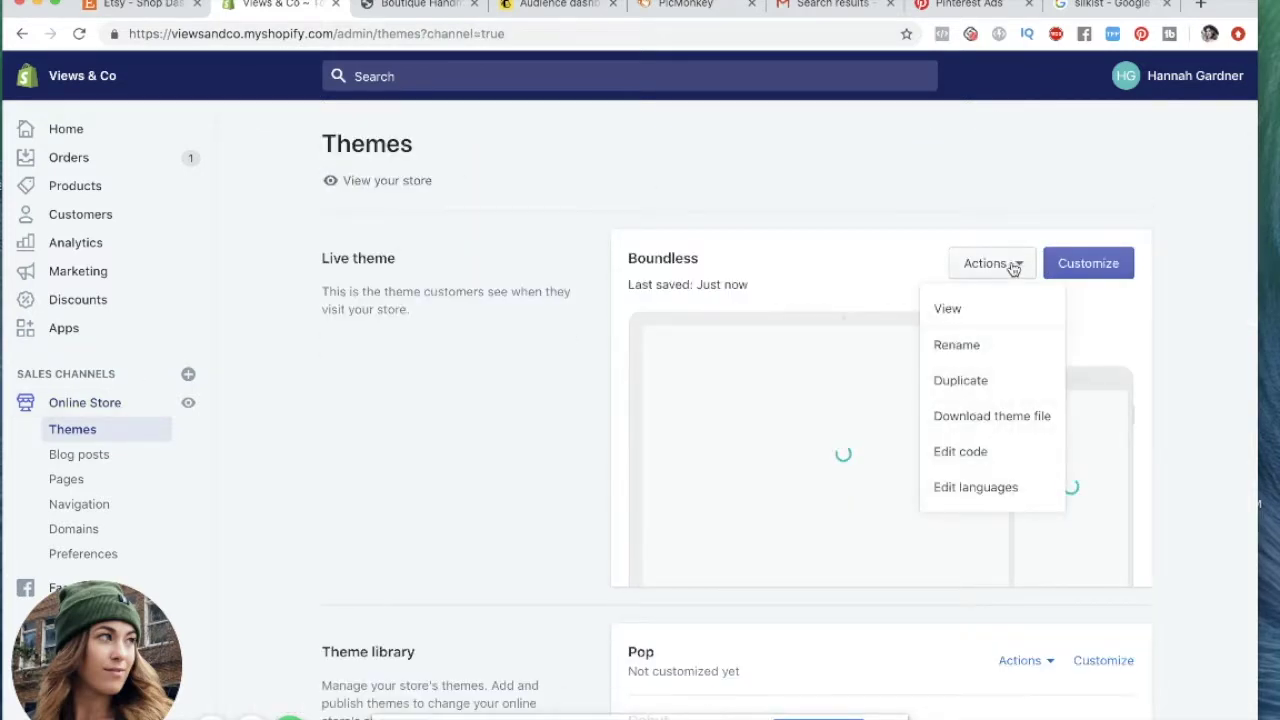
left_click(977, 451)
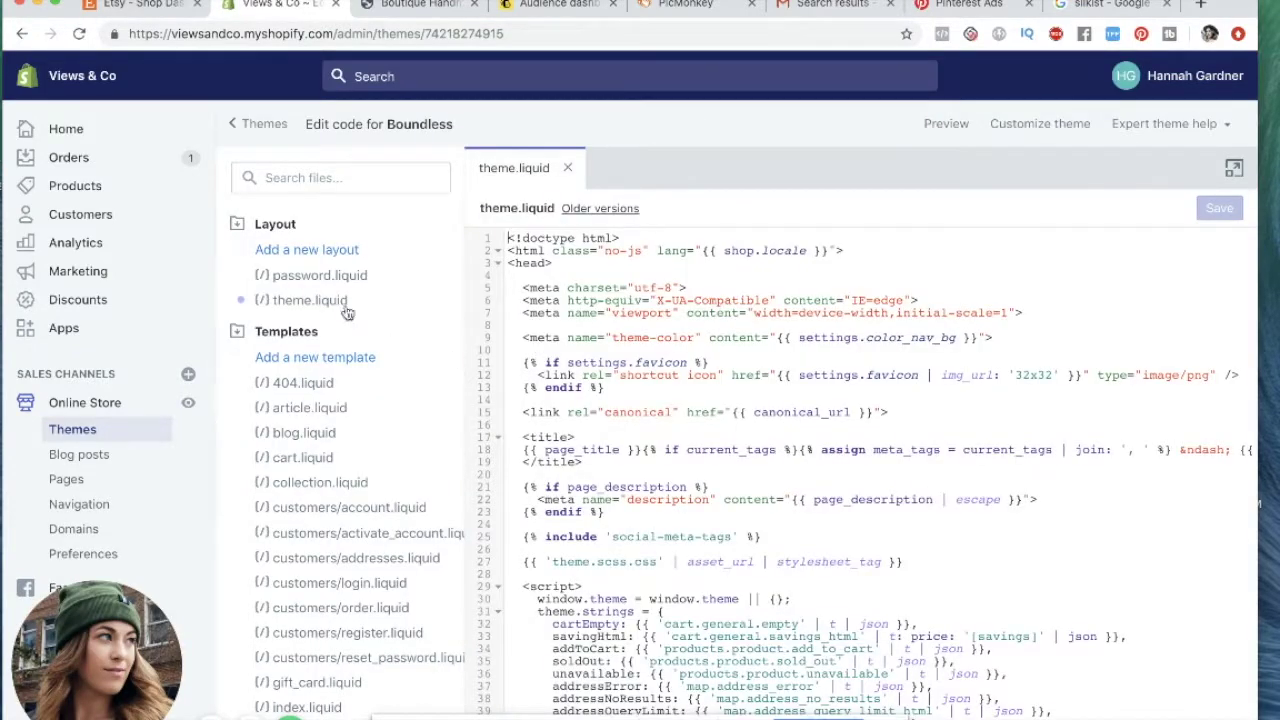
In theme.liquid, search for '</head>' and jump to its match on line 78
left_click(320, 308)
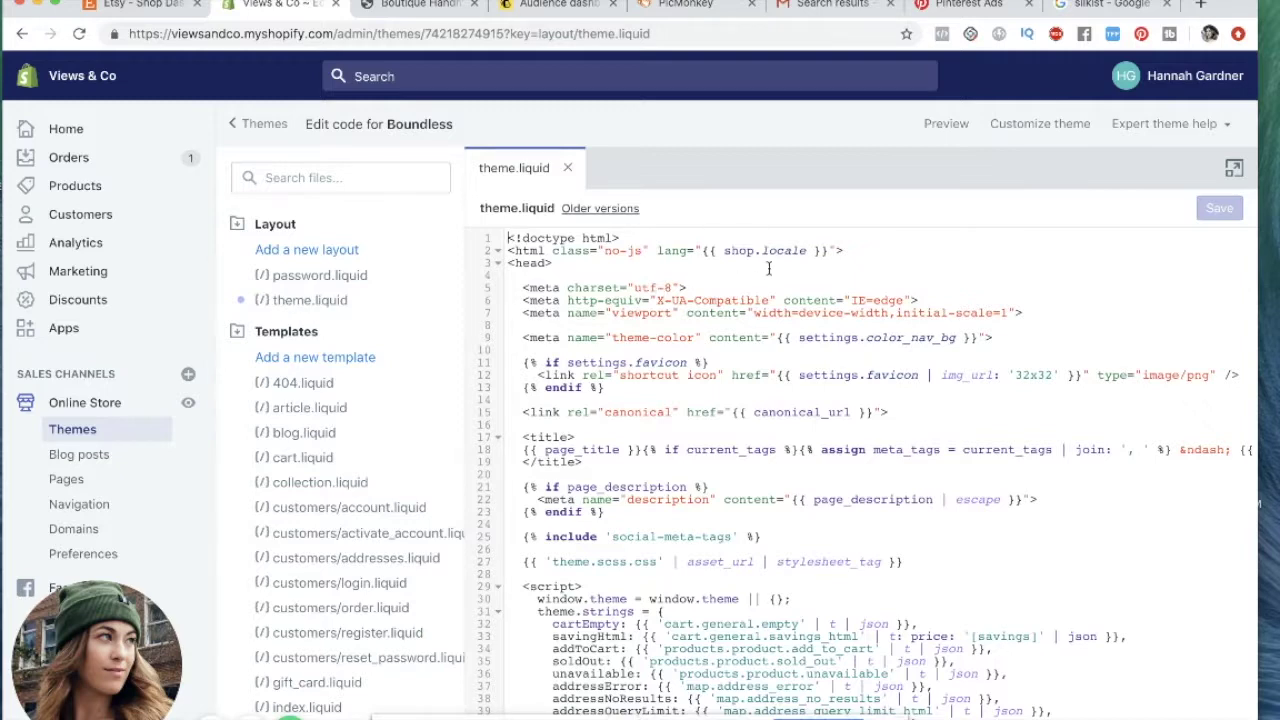
scroll(769, 269, "down", 3)
scroll(769, 269, "up", 3)
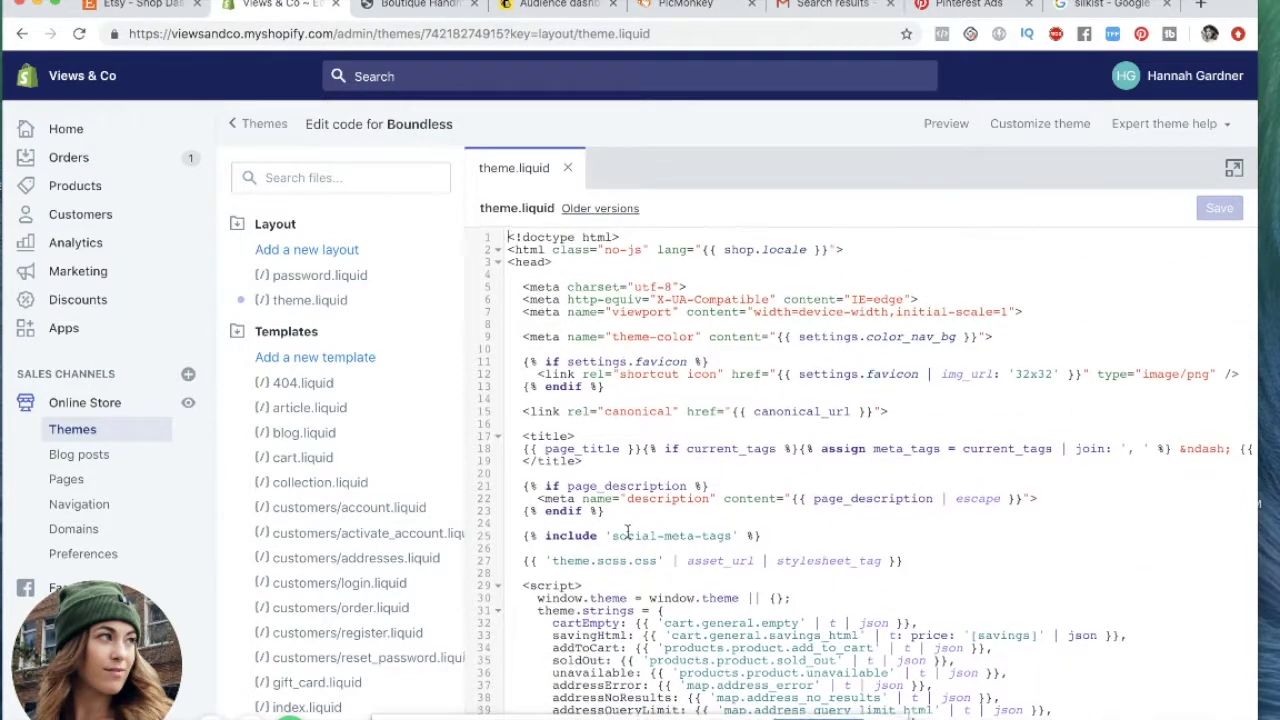
scroll(628, 532, "down", 5)
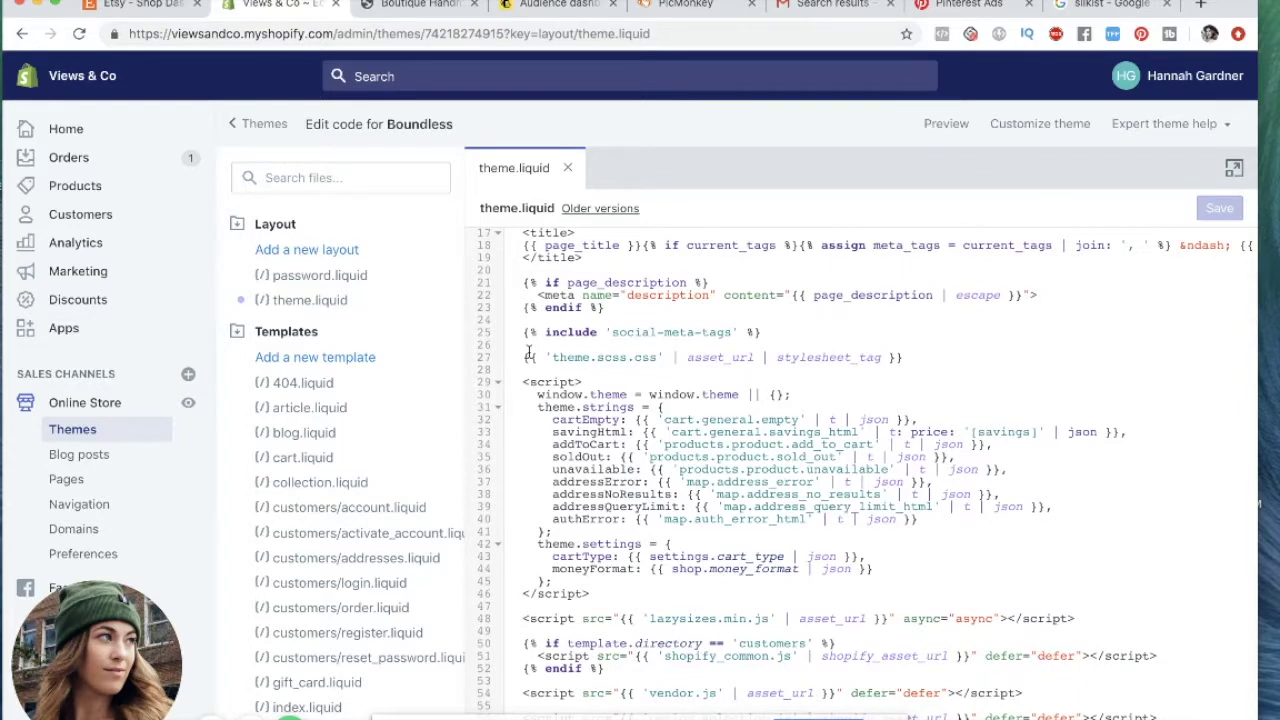
key("super+f")
type("</head")
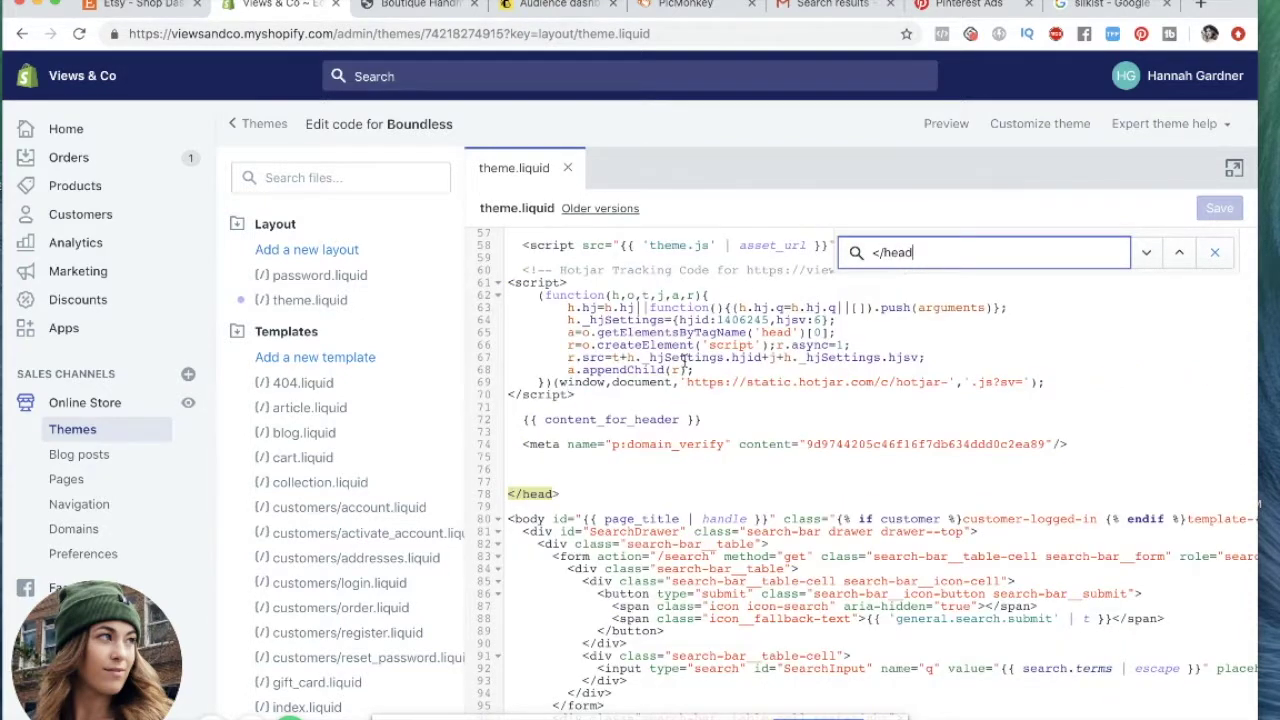
type(">")
scroll(771, 319, "up", 15)
left_click(530, 265)
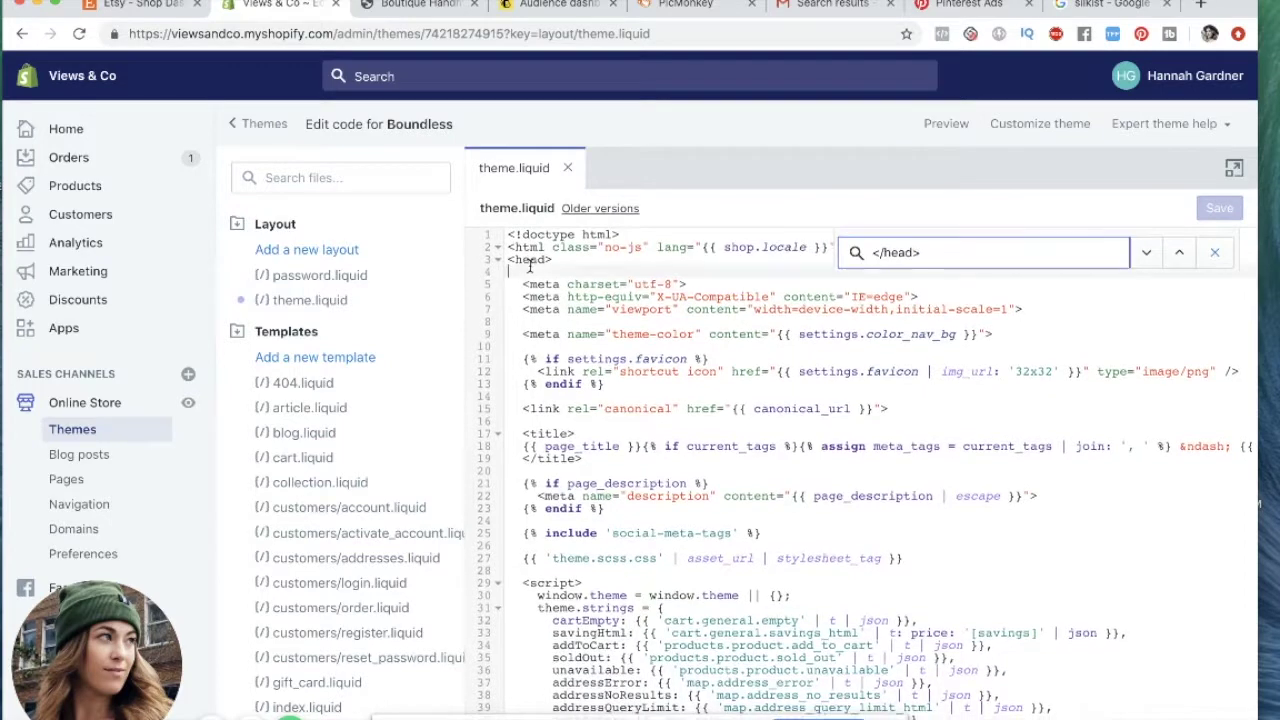
left_click(530, 260)
left_click(972, 255)
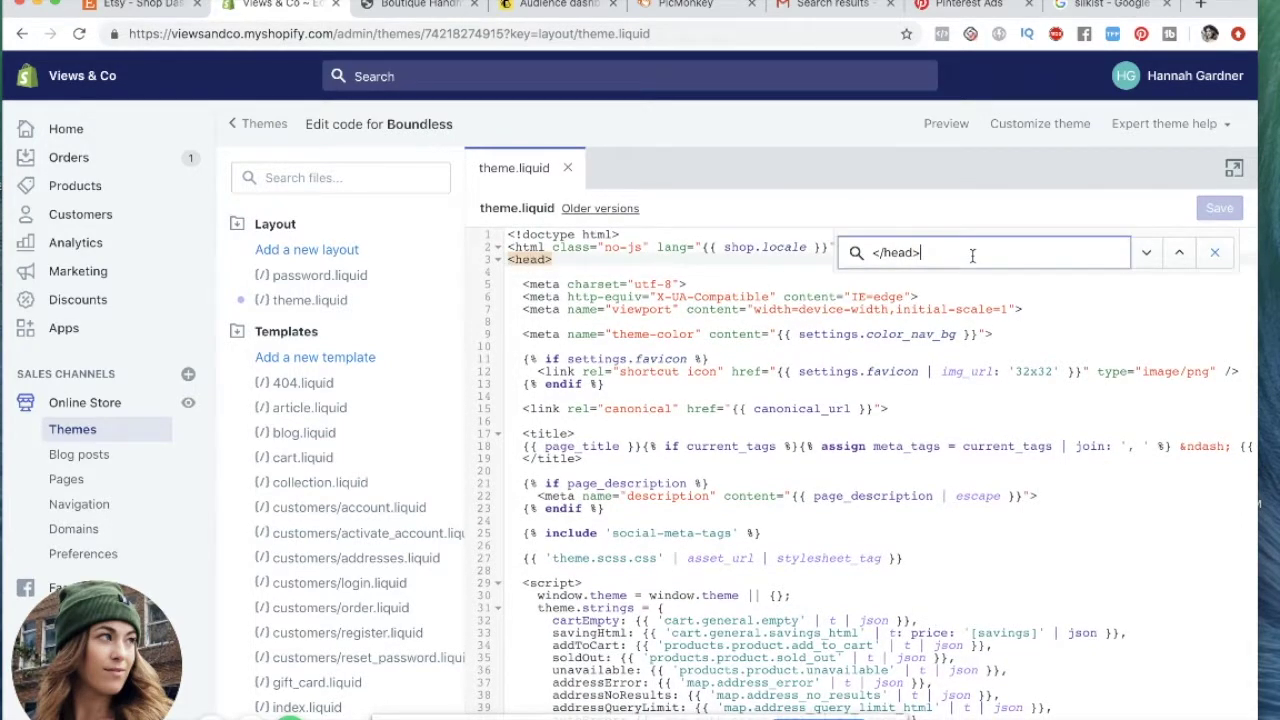
left_click(1150, 258)
Paste the Pinterest Tag base code on the empty line just above </head>
left_click(582, 482)
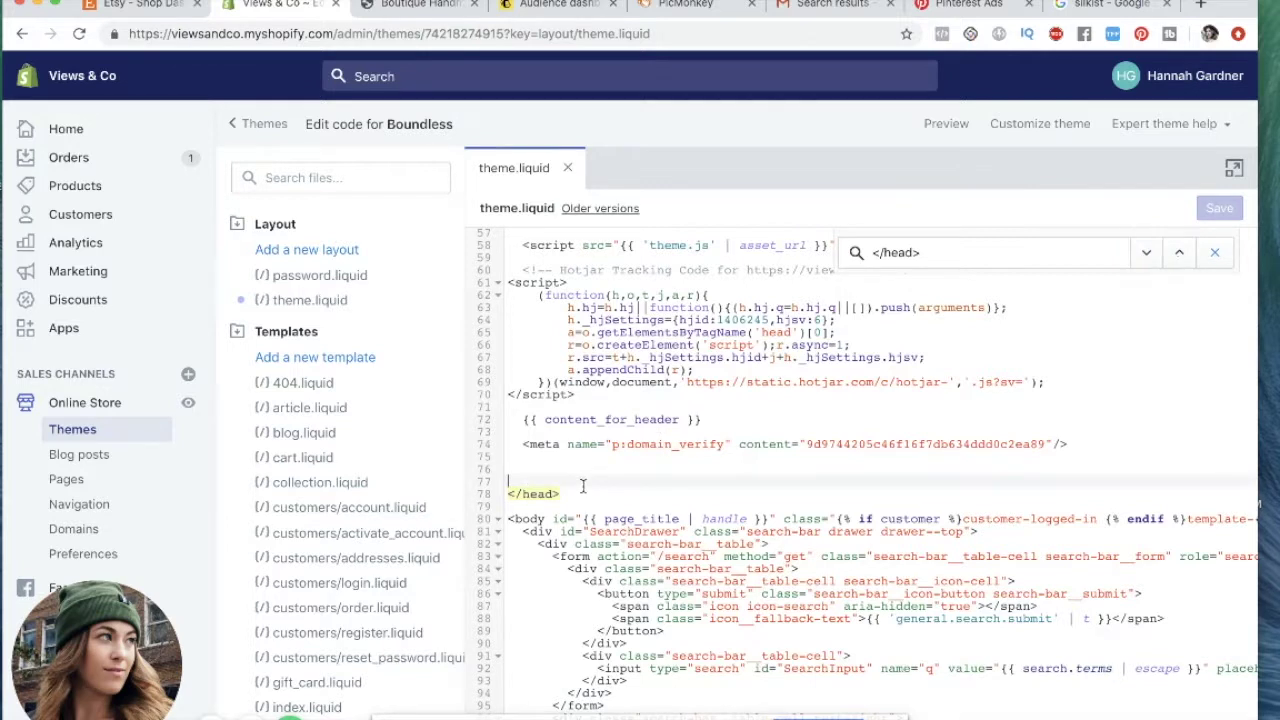
left_click(520, 458)
left_click(517, 465)
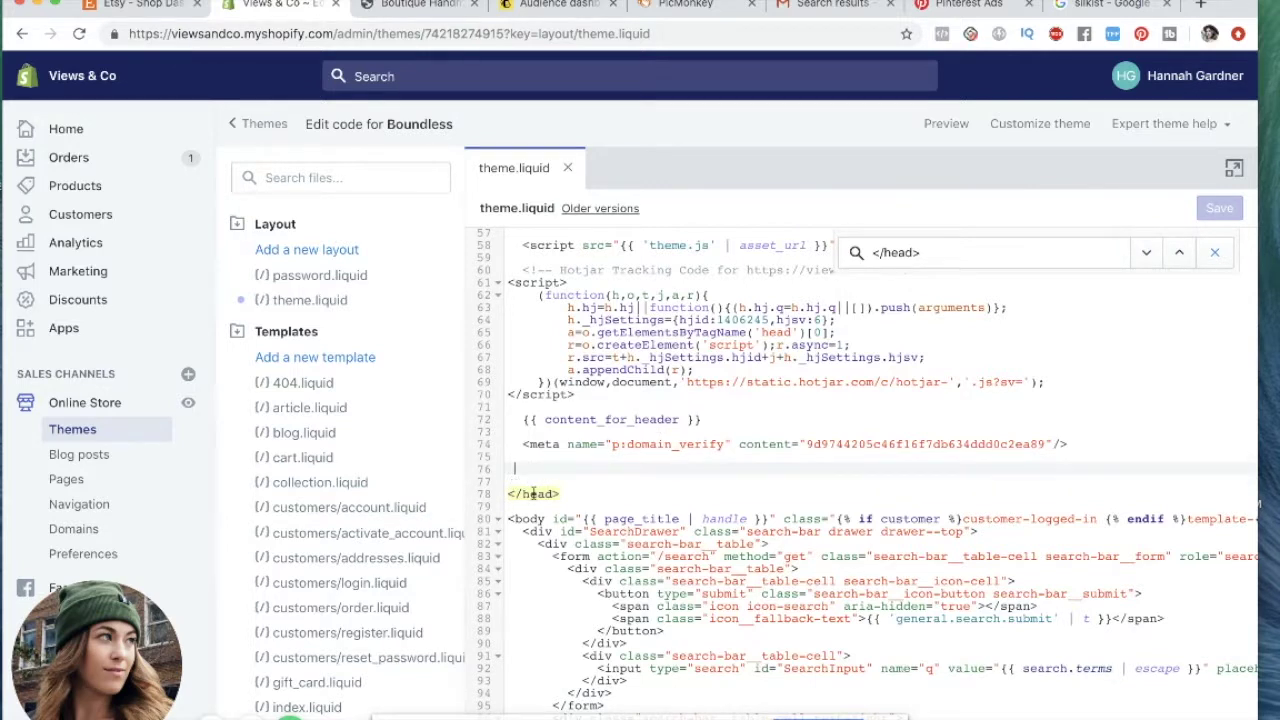
key("super+v")
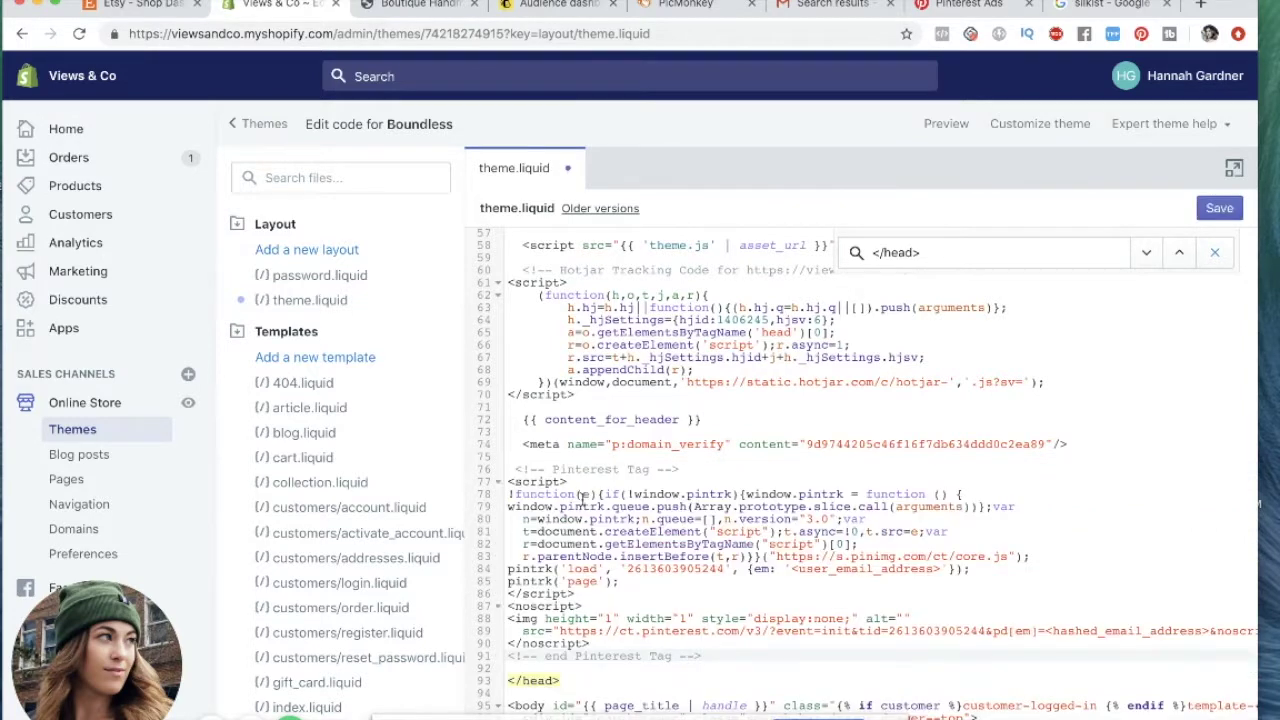
Check the pasted tag's ID on line 84, then save theme.liquid
scroll(820, 437, "down", 3)
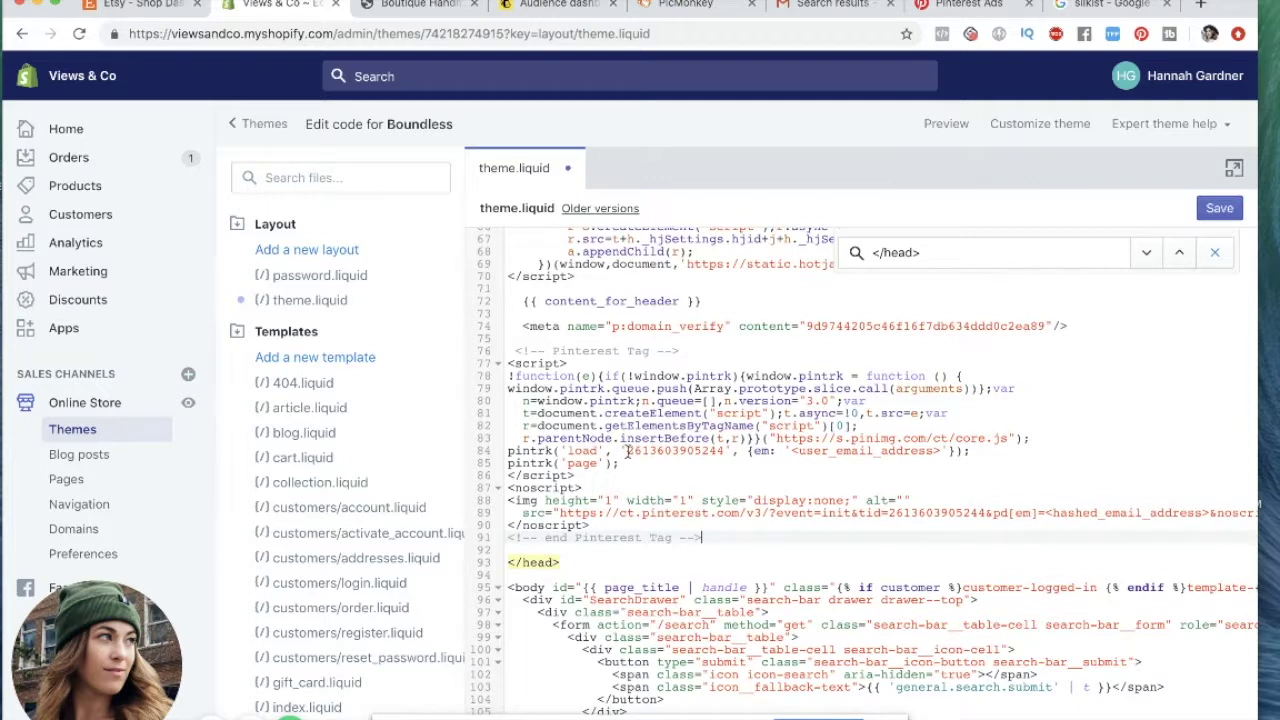
left_click(630, 452)
left_click_drag(724, 451, 638, 453)
left_click(638, 452)
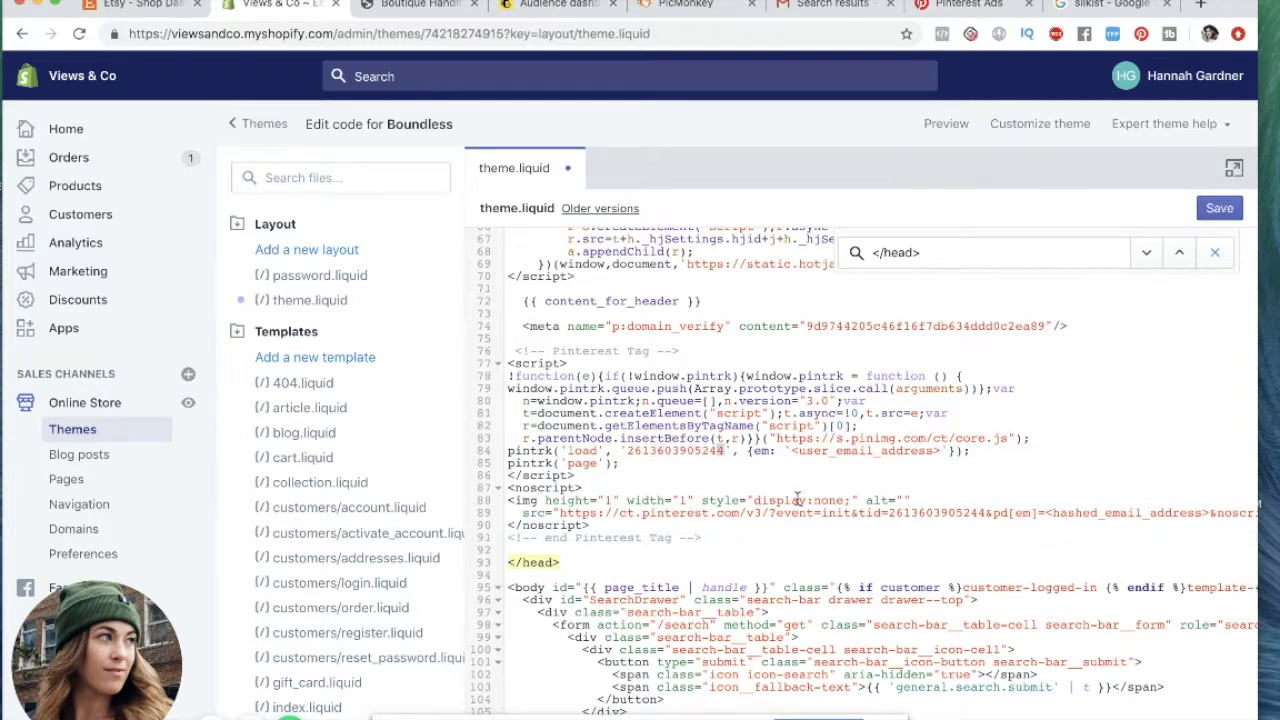
scroll(682, 448, "down", 1)
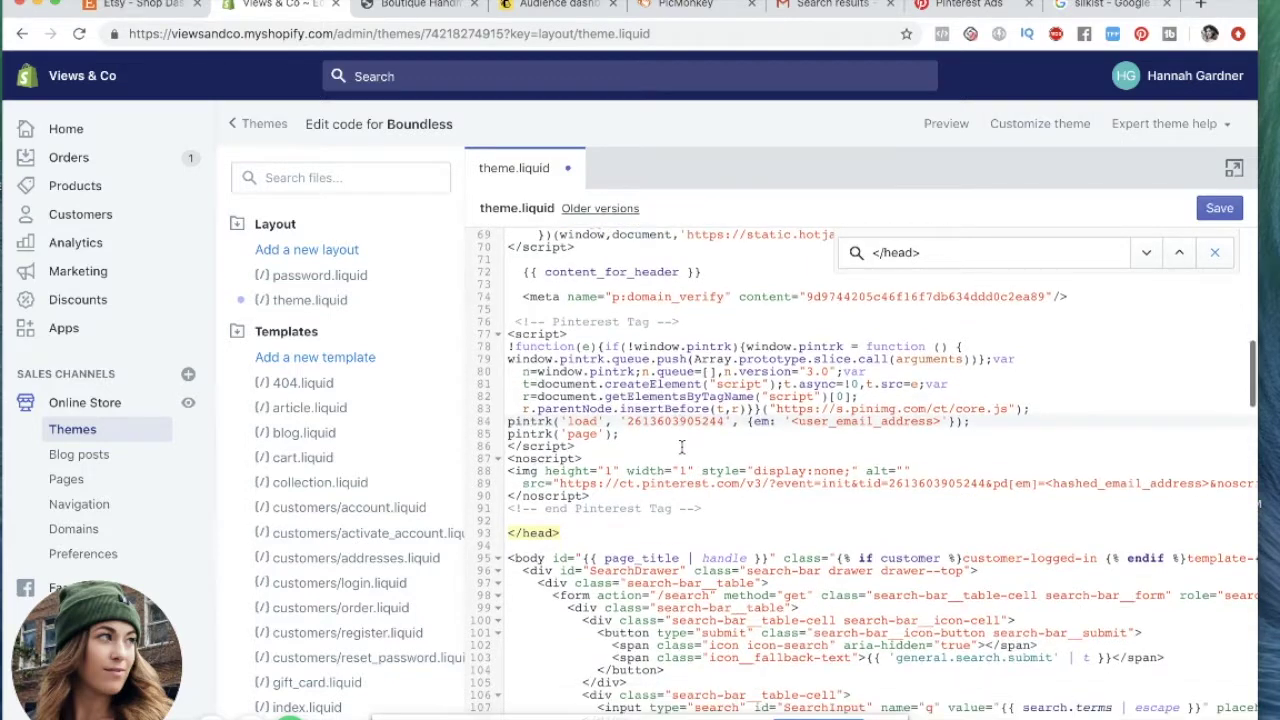
scroll(828, 464, "right", 3)
scroll(826, 464, "left", 3)
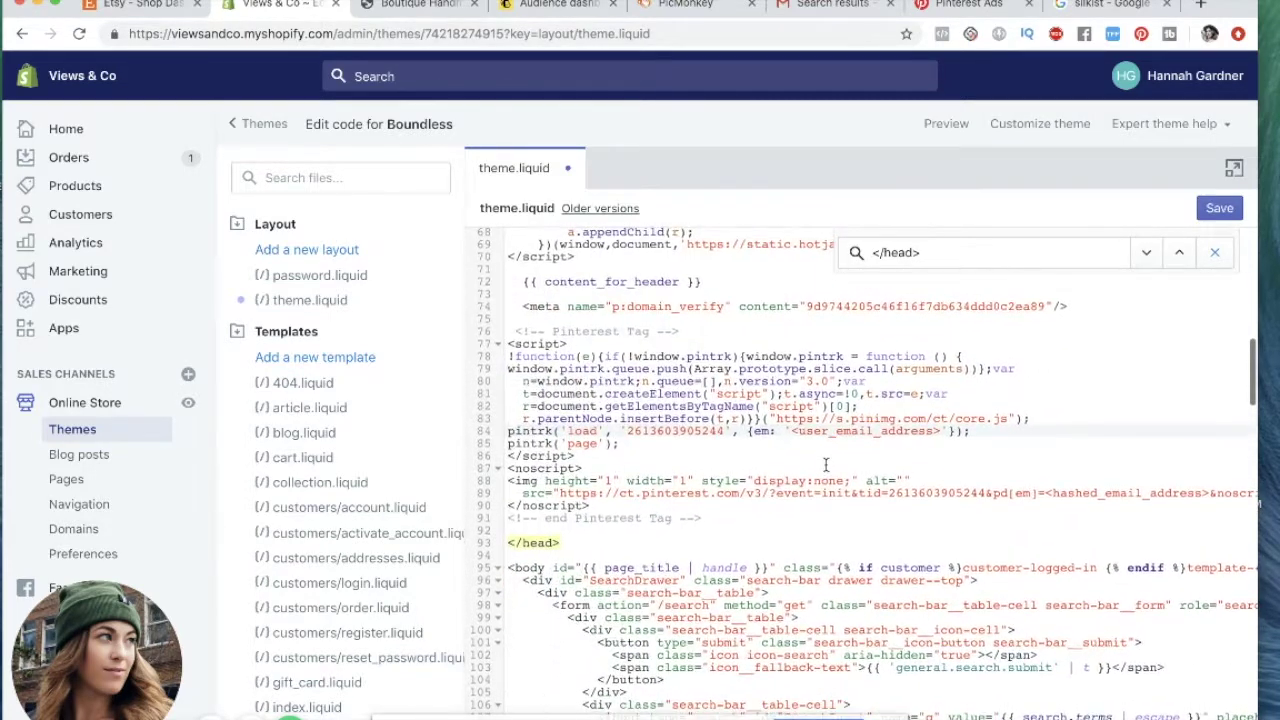
scroll(826, 464, "up", 2)
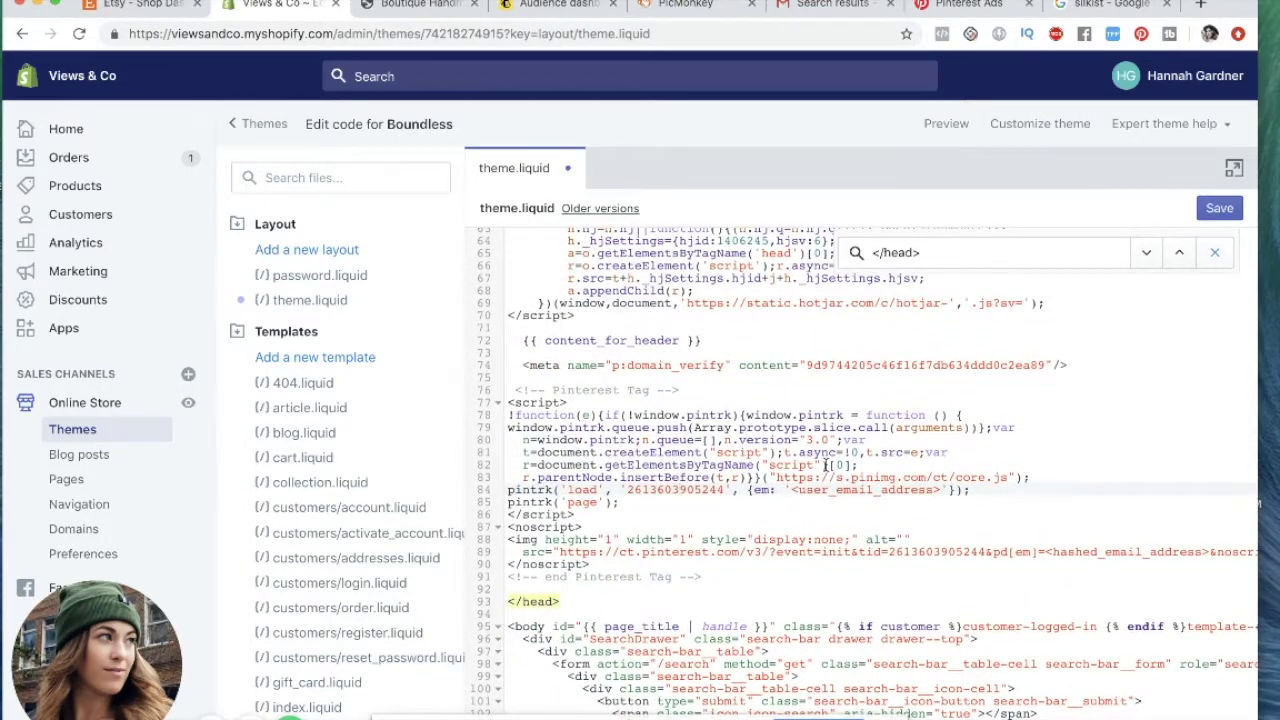
left_click(1222, 208)
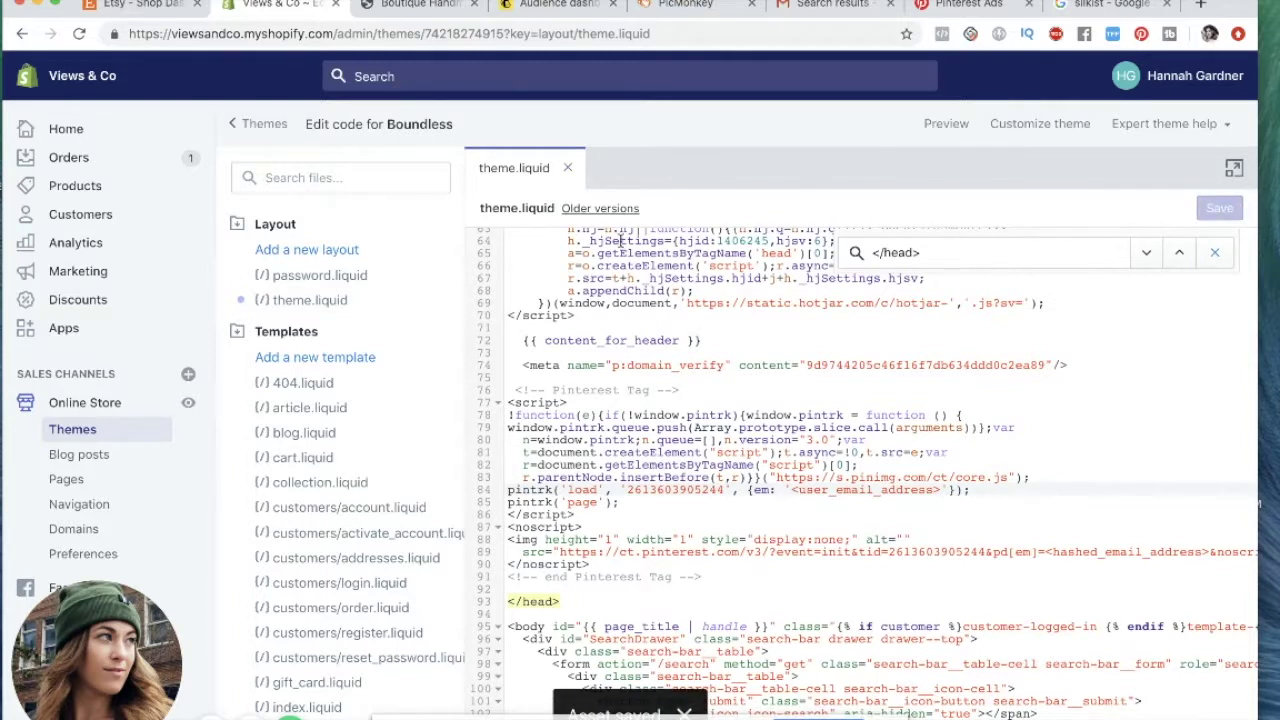
Expand '2. Install the event code' and show all optional fields for the Checkout event
left_click(955, 12)
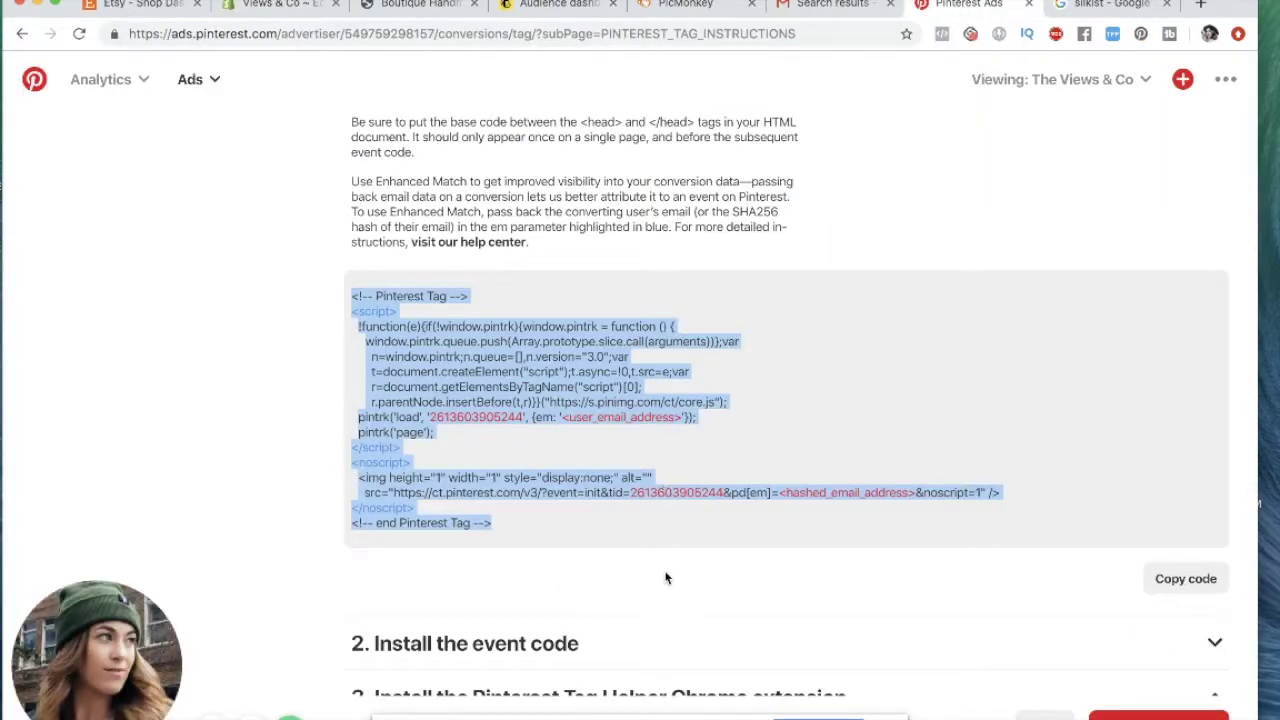
scroll(665, 575, "down", 3)
left_click(1195, 484)
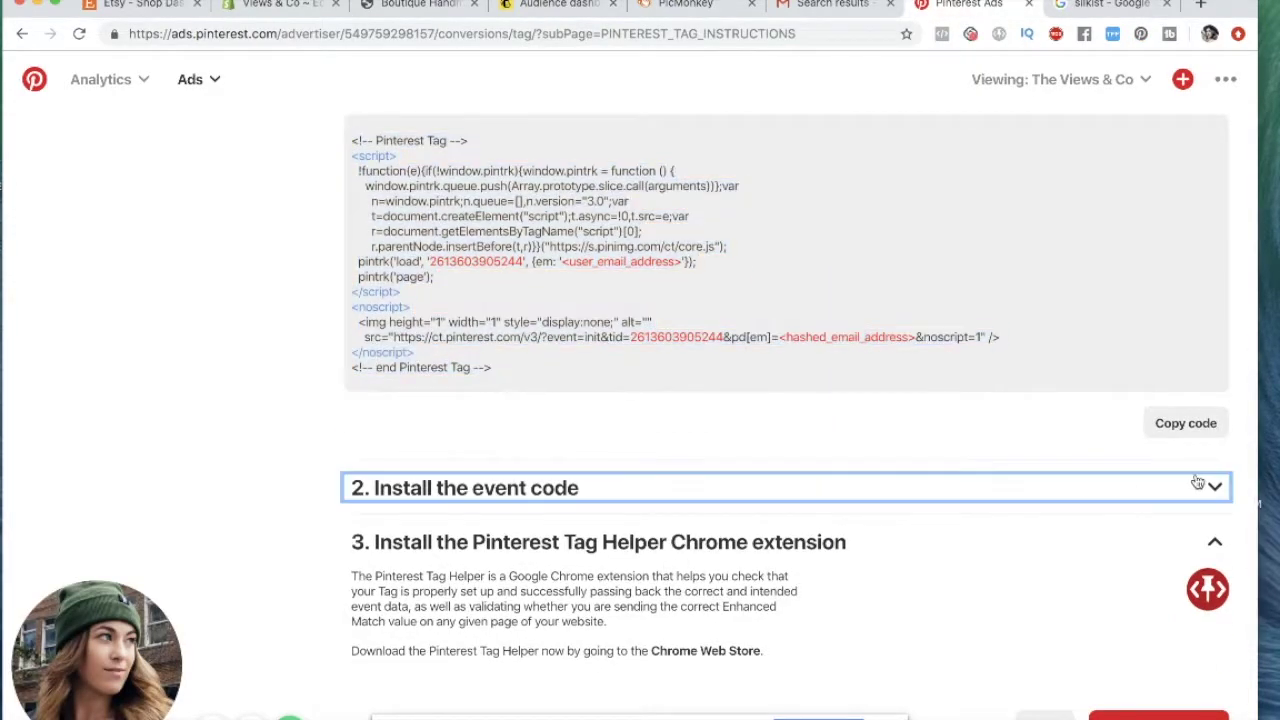
scroll(460, 525, "down", 2)
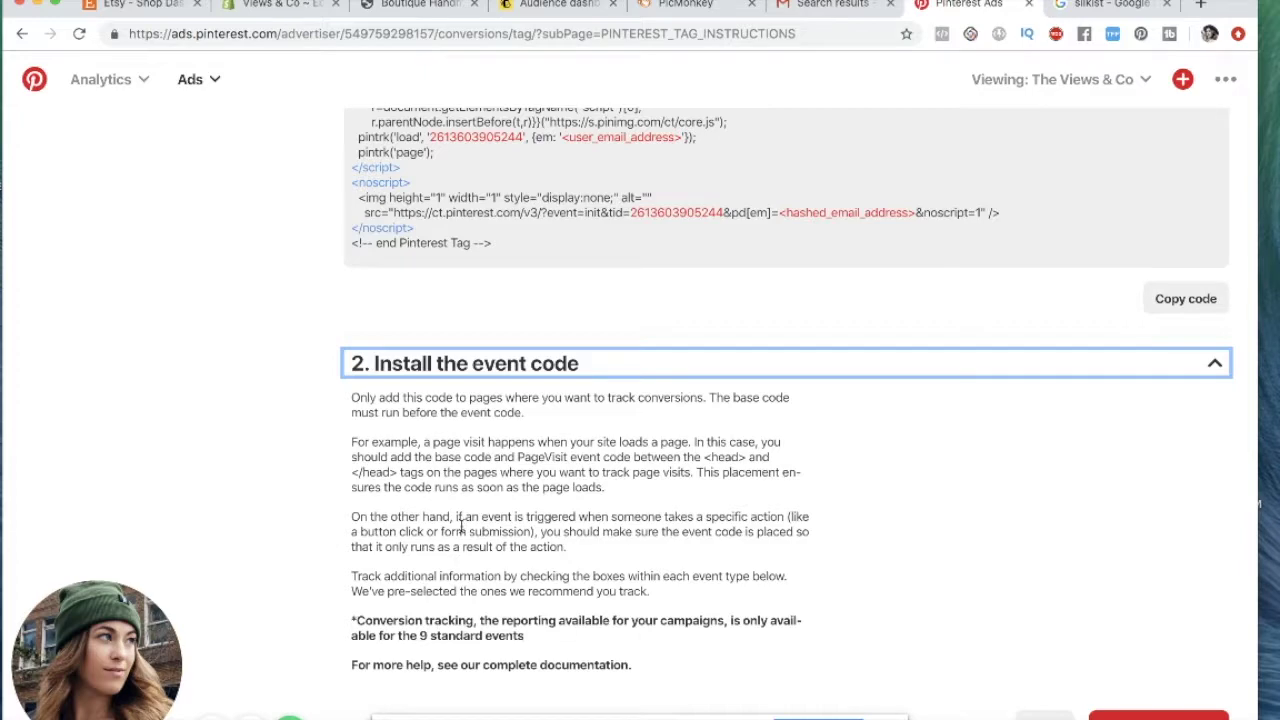
scroll(460, 525, "down", 6)
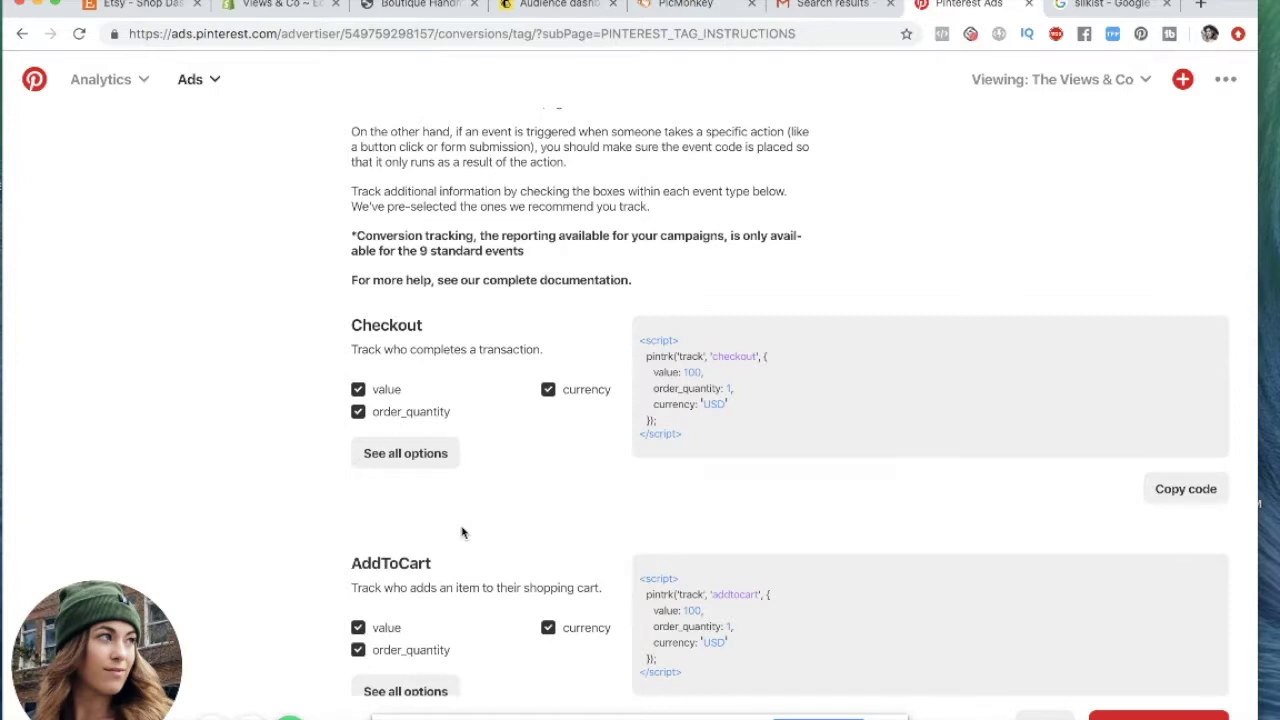
scroll(462, 532, "down", 3)
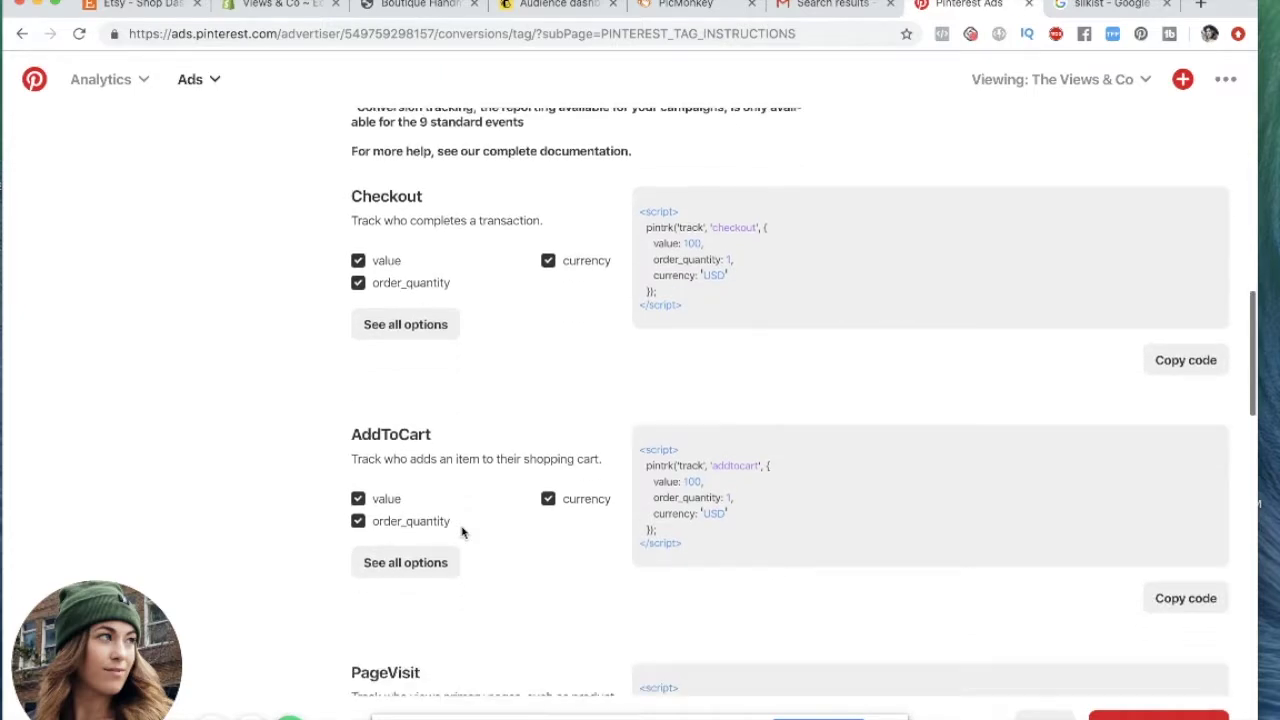
scroll(462, 532, "up", 4)
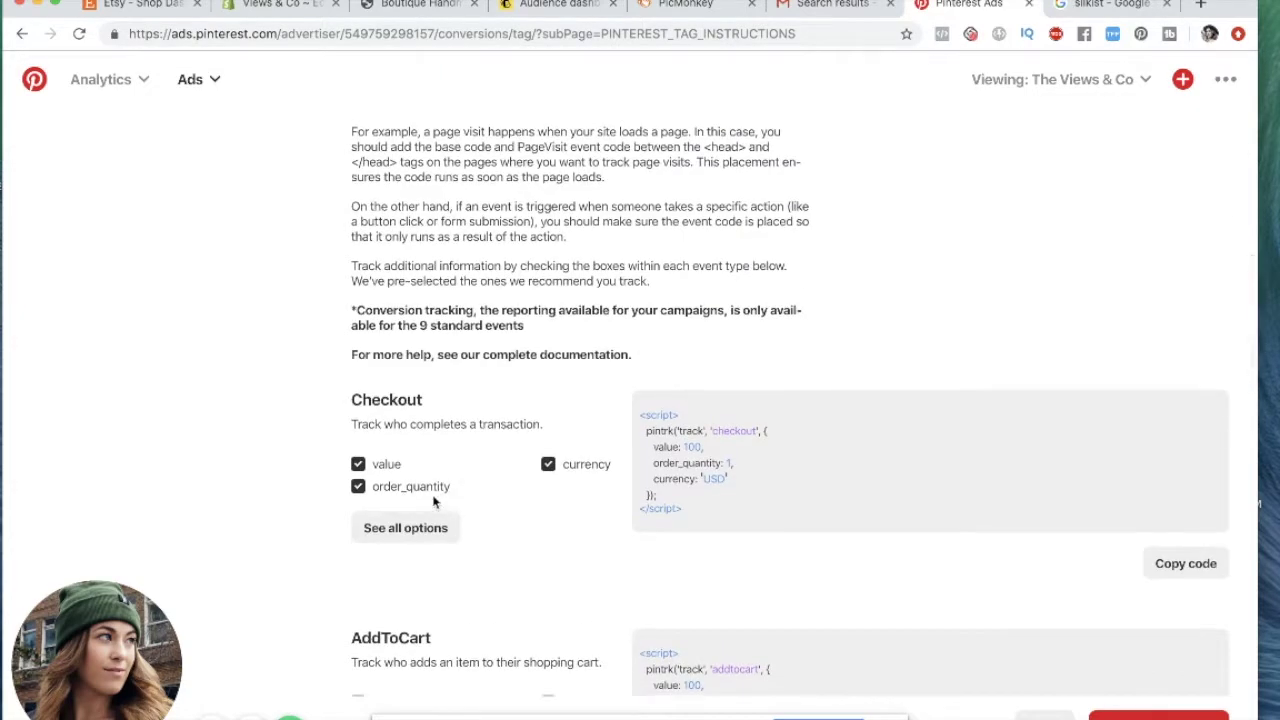
left_click(430, 528)
Tick order_id, product_name, product_category, product_price, product_quantity, then select the Checkout script
scroll(462, 564, "down", 1)
scroll(462, 564, "down", 1)
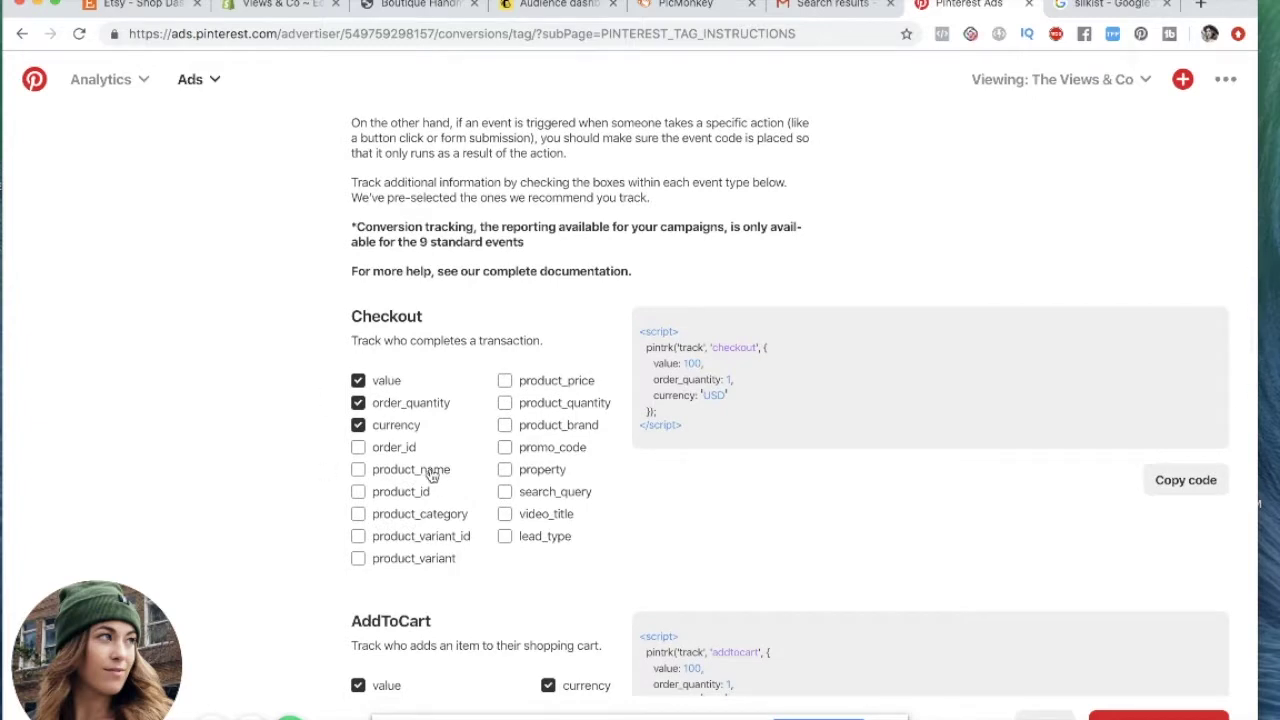
left_click(358, 448)
left_click(358, 469)
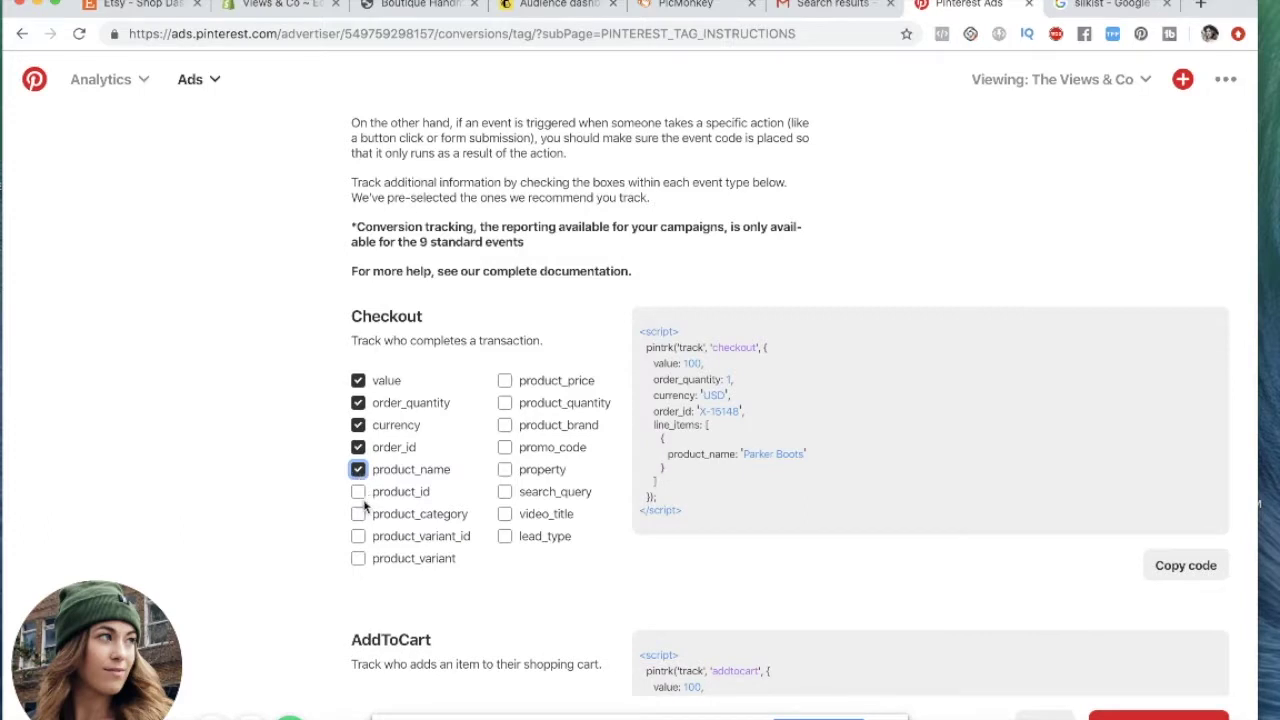
left_click(358, 514)
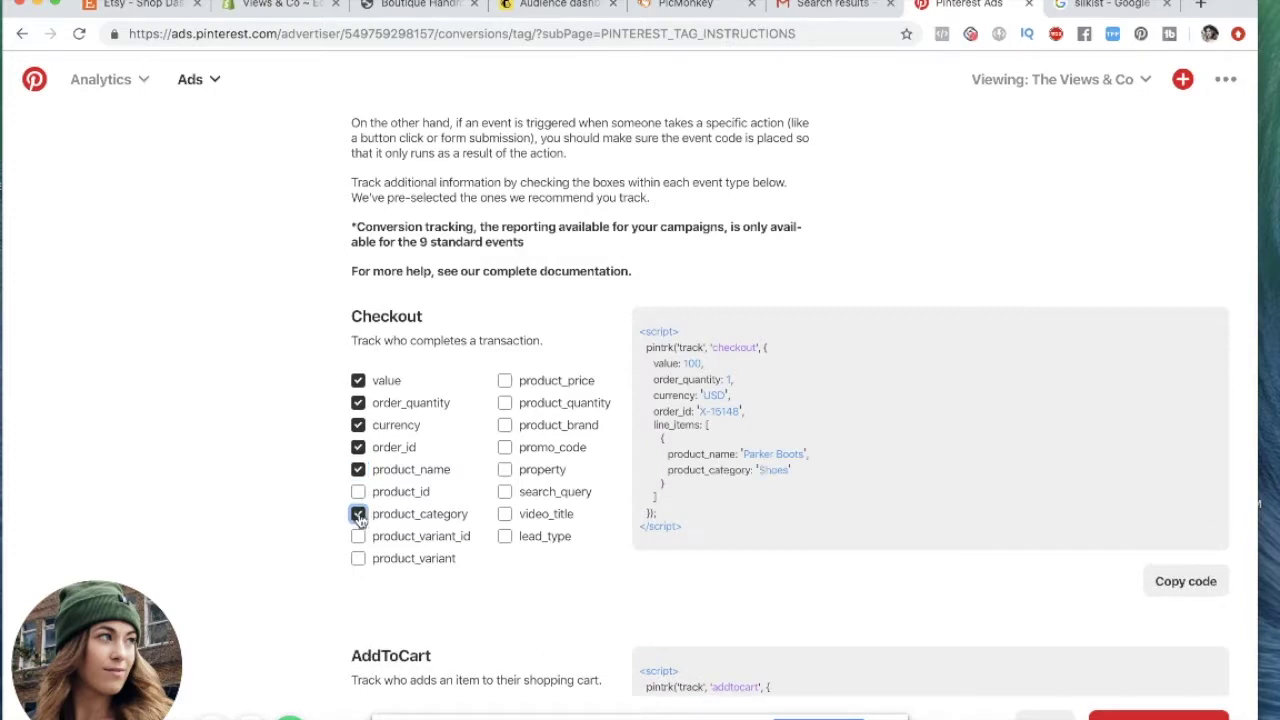
left_click(505, 380)
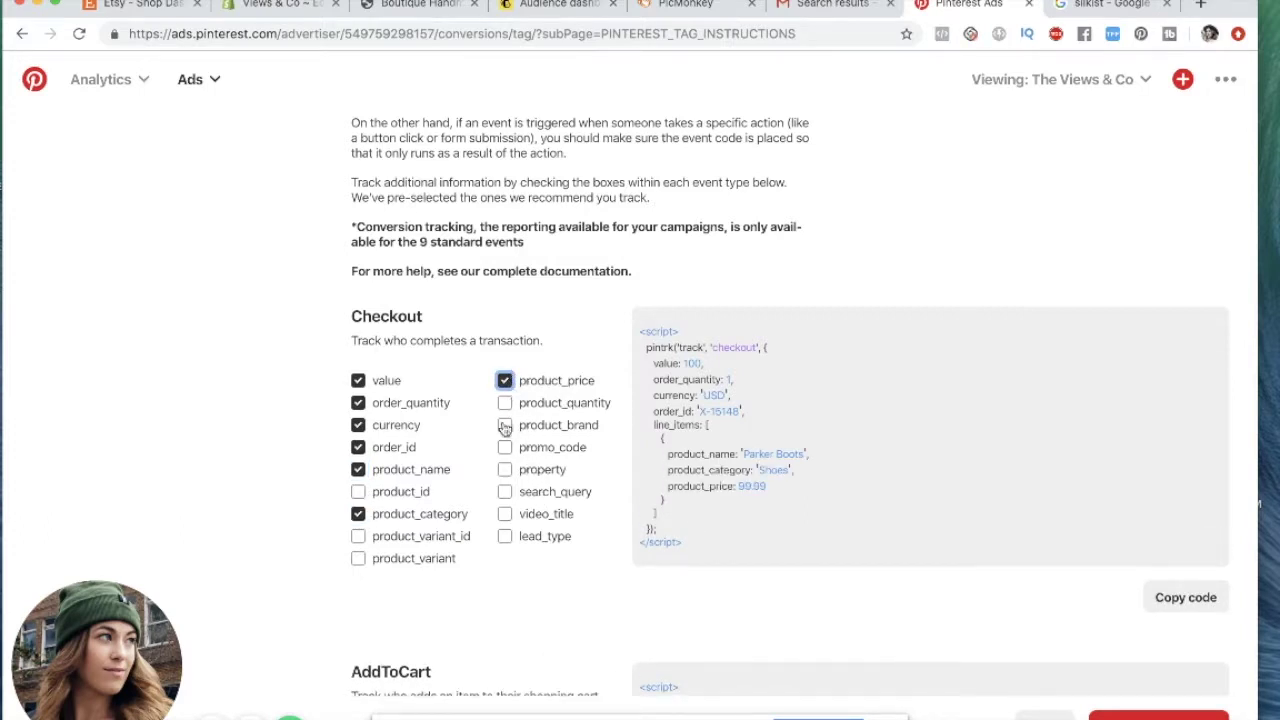
left_click(505, 402)
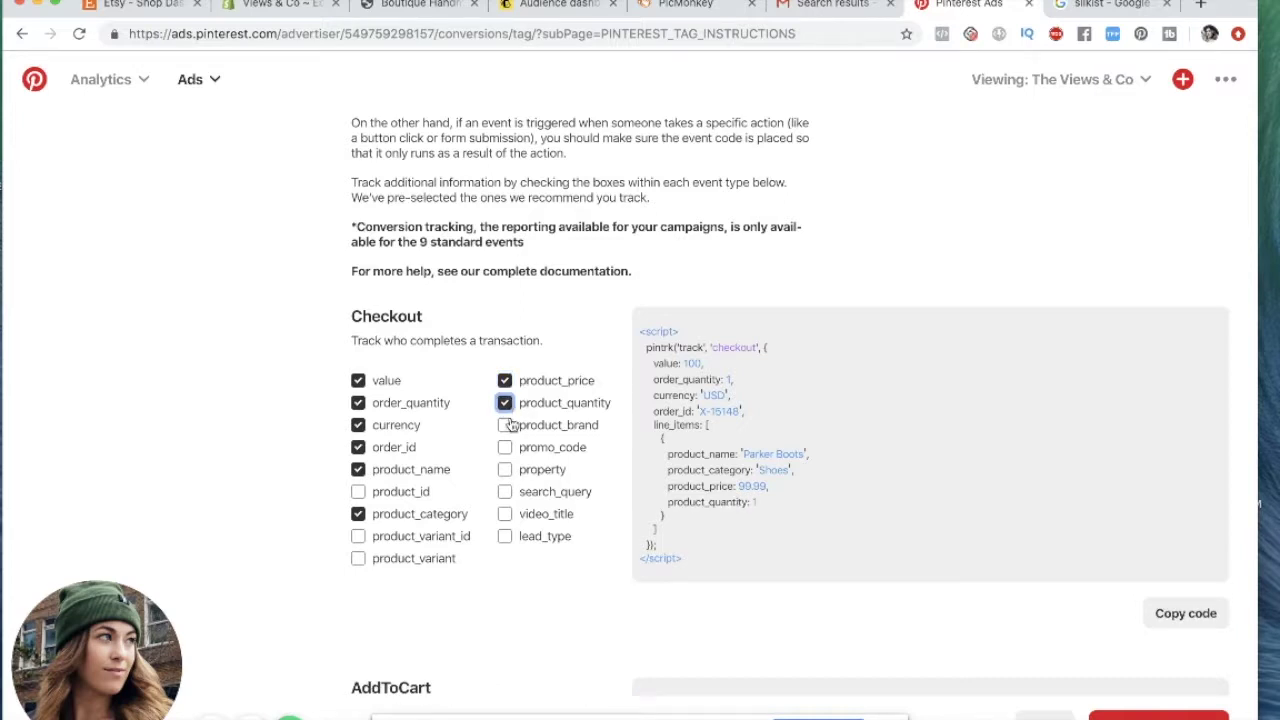
scroll(529, 624, "down", 1)
scroll(529, 624, "down", 3)
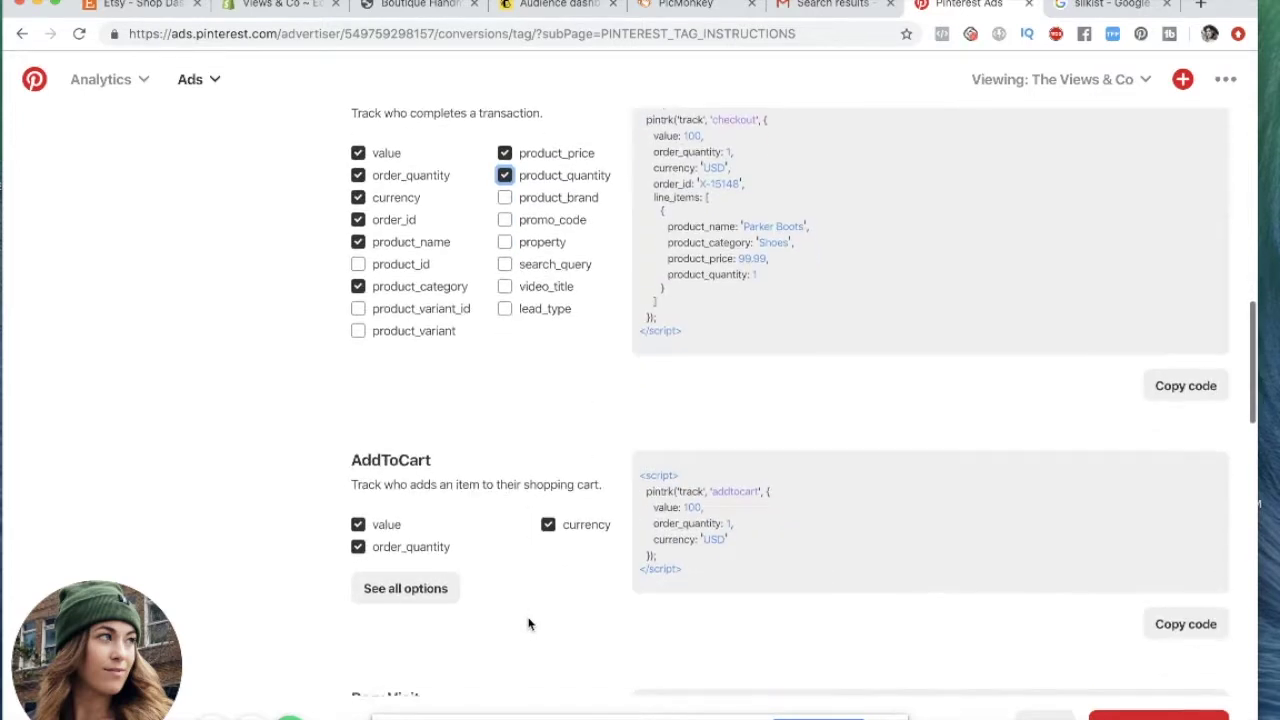
scroll(529, 624, "up", 3)
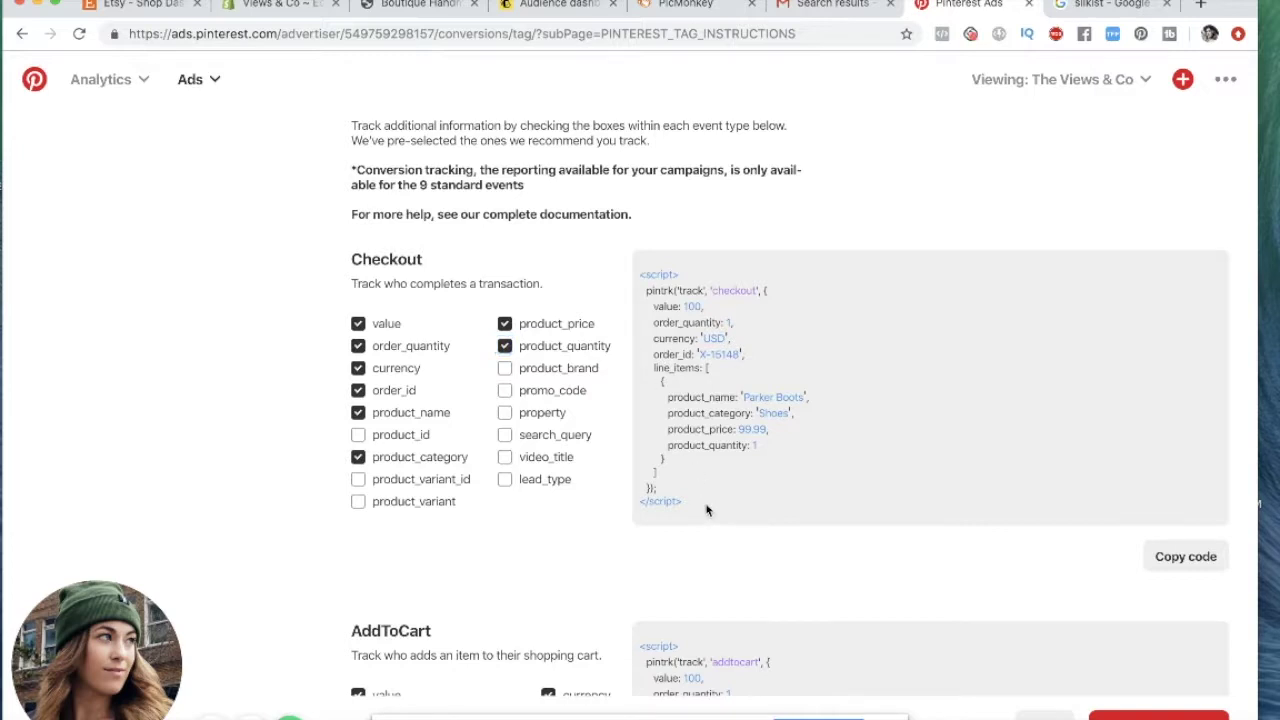
left_click_drag(703, 508, 639, 268)
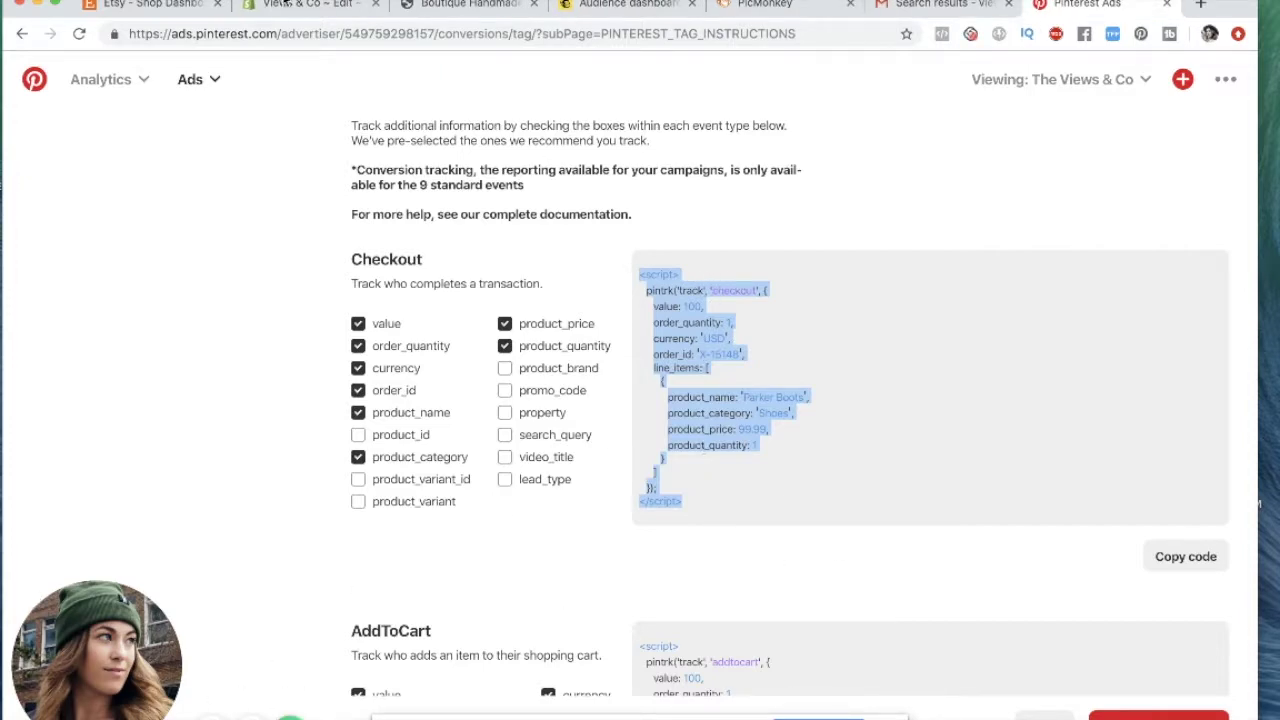
Go to the store's checkout settings and scroll to the Additional scripts box
left_click(297, 8)
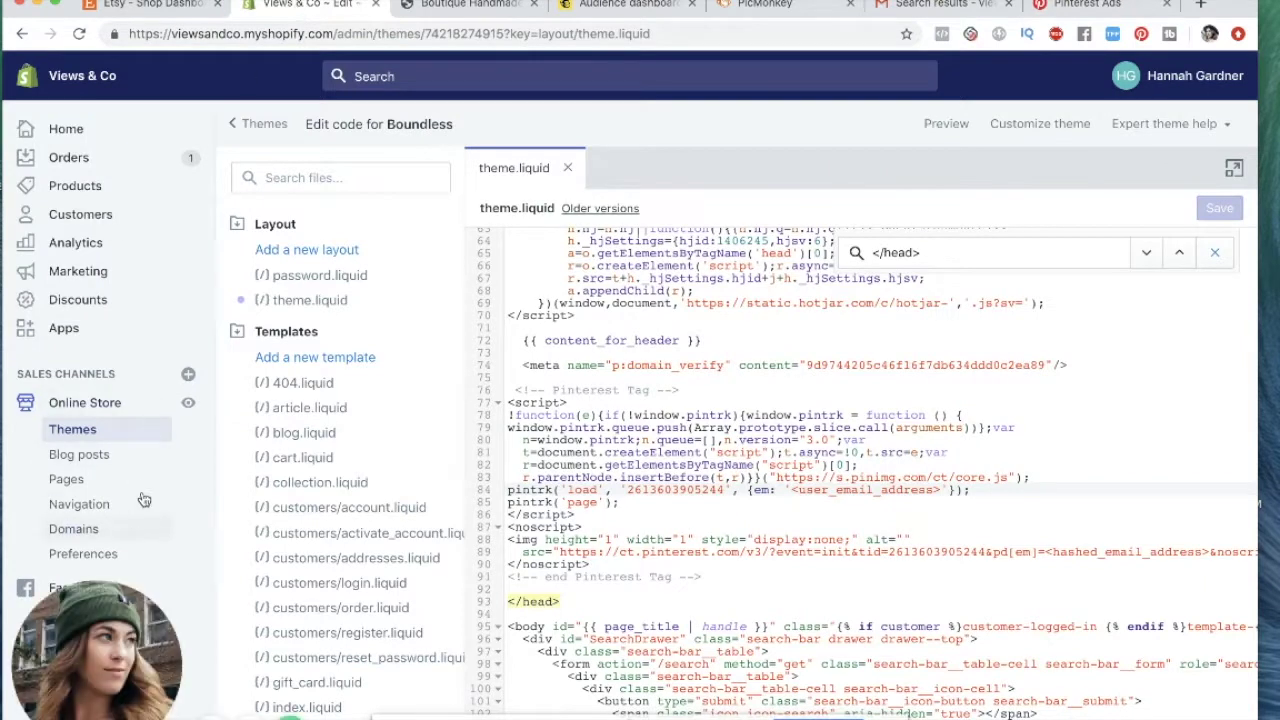
scroll(226, 453, "down", 3)
left_click_drag(143, 660, 307, 680)
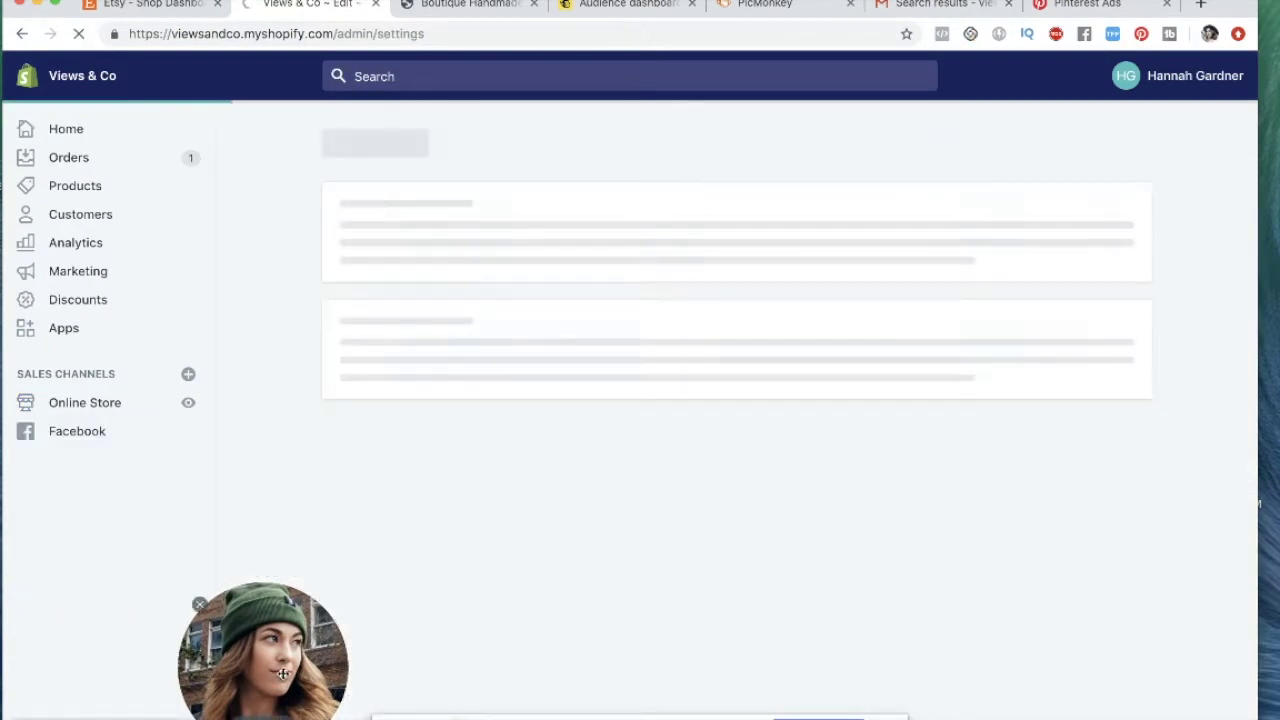
left_click_drag(319, 669, 186, 669)
left_click(447, 410)
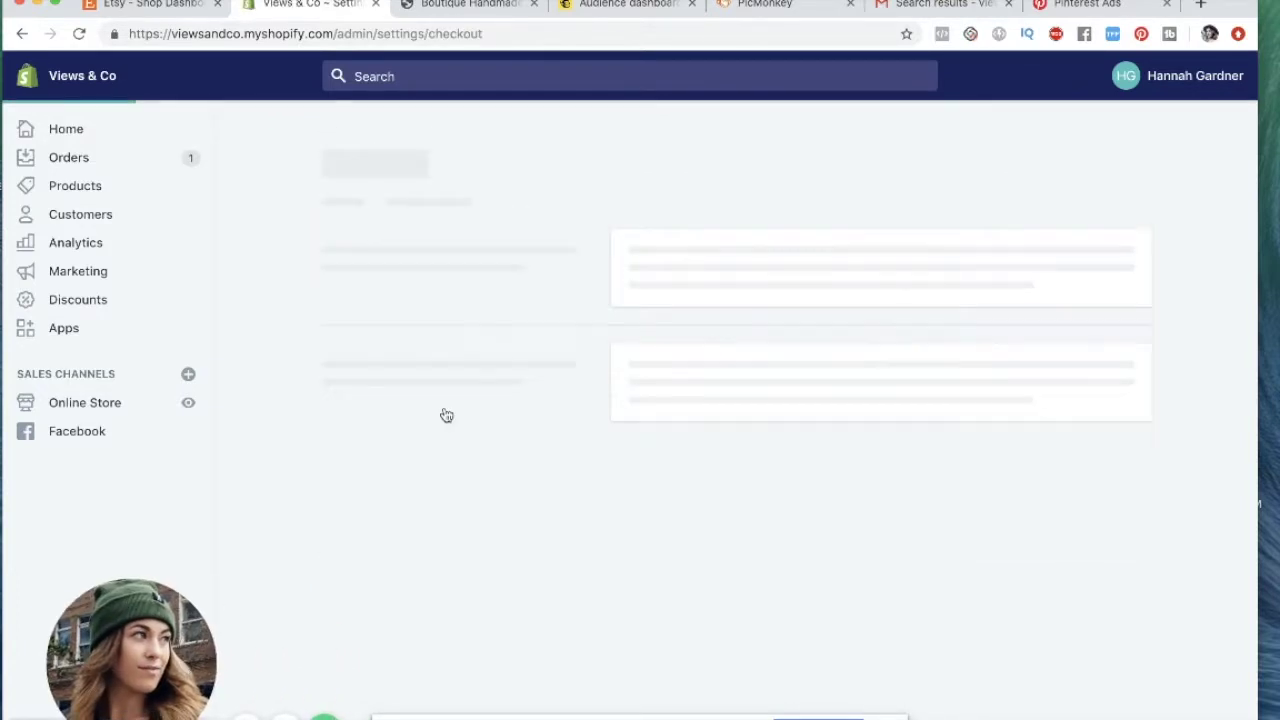
scroll(528, 459, "down", 20)
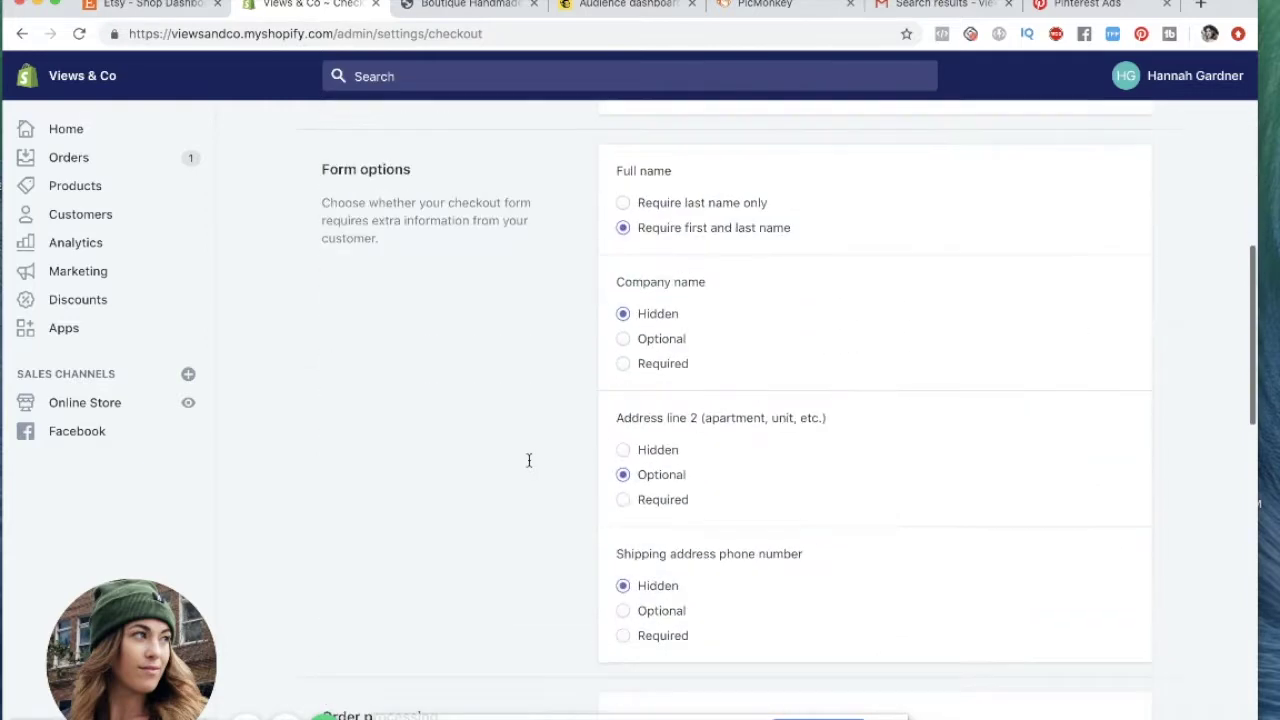
scroll(528, 459, "down", 6)
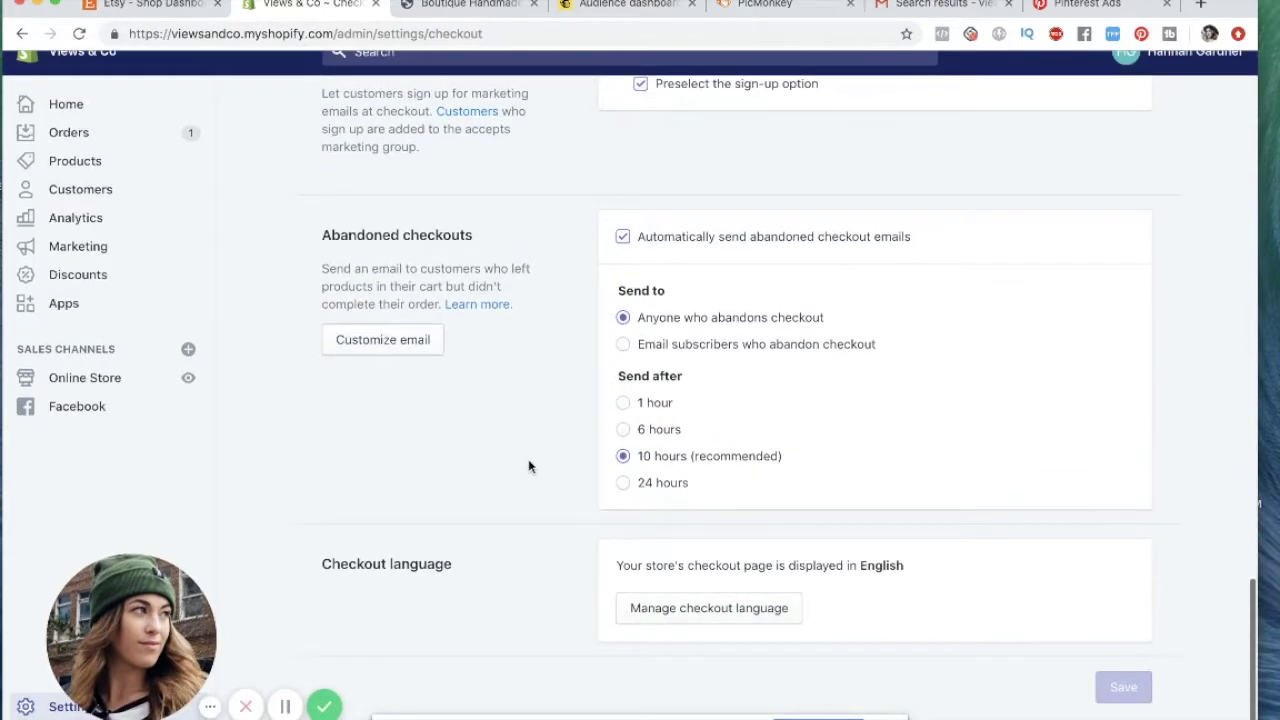
scroll(528, 459, "up", 5)
scroll(528, 467, "down", 5)
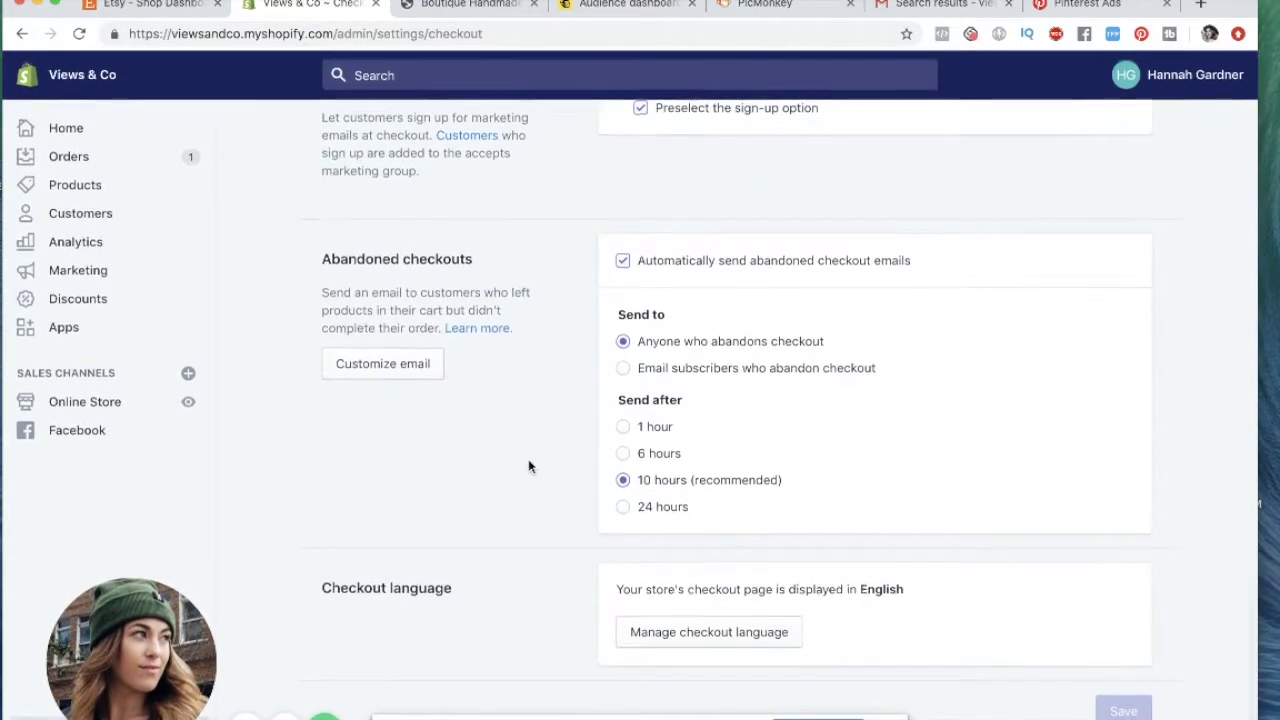
scroll(528, 467, "up", 3)
scroll(528, 467, "up", 7)
scroll(528, 463, "down", 3)
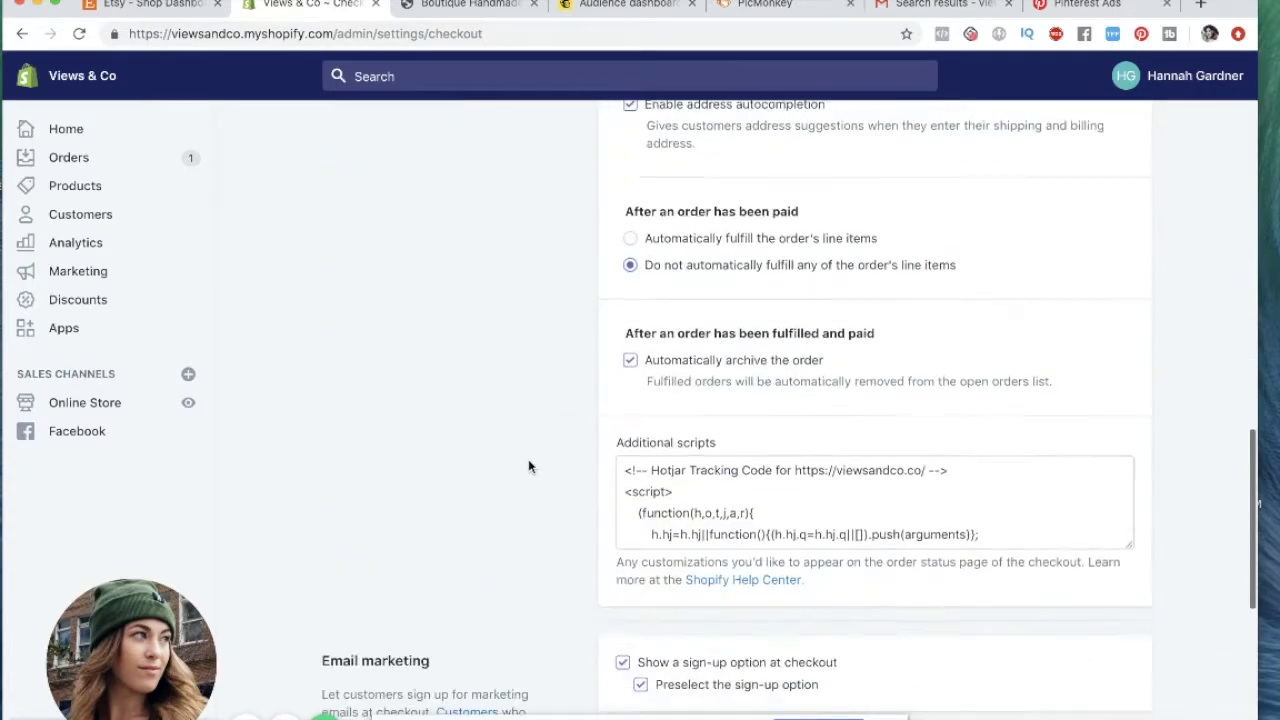
Paste the Pinterest checkout event code below the Hotjar script and save the settings
left_click(997, 527)
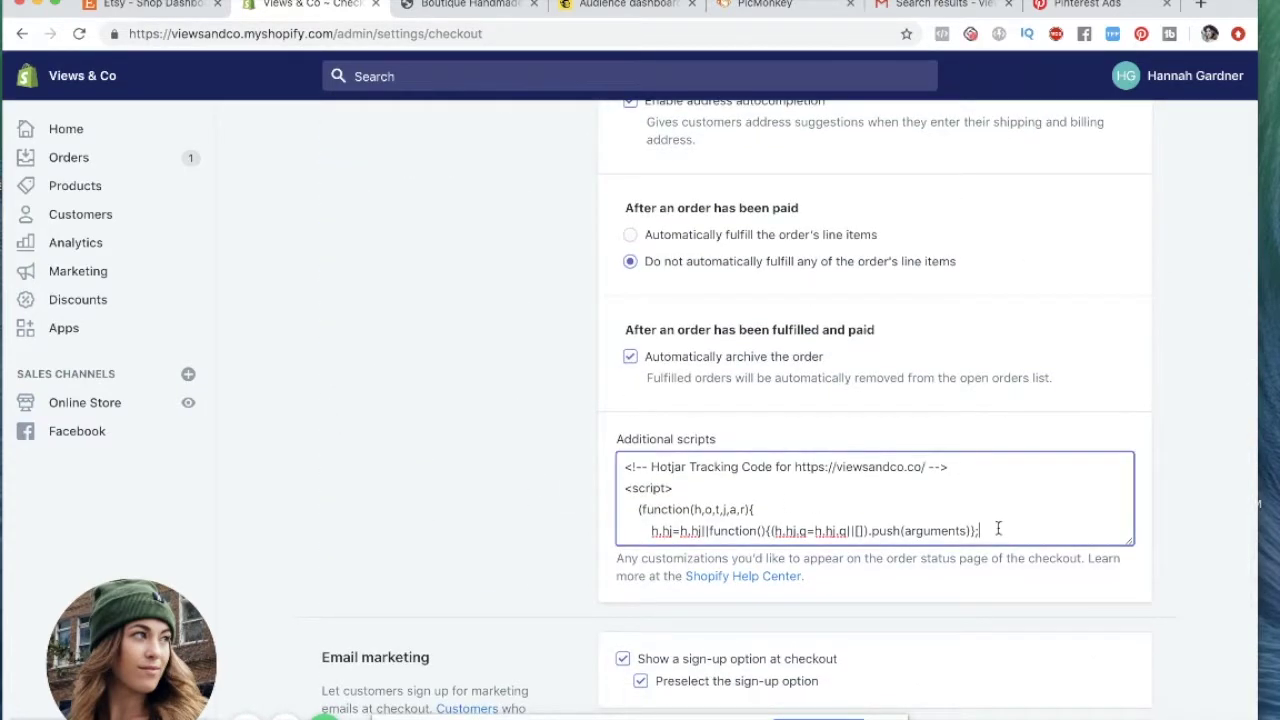
scroll(997, 527, "down", 5)
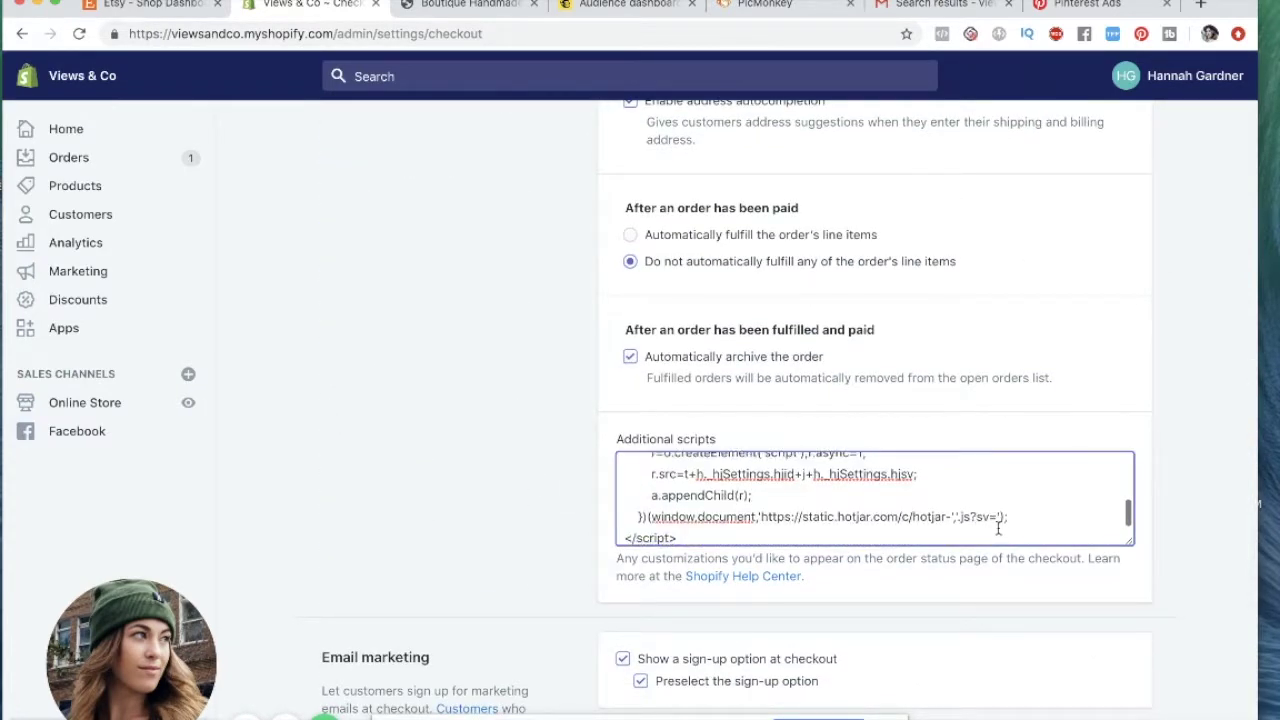
key("Return")
key("Return")
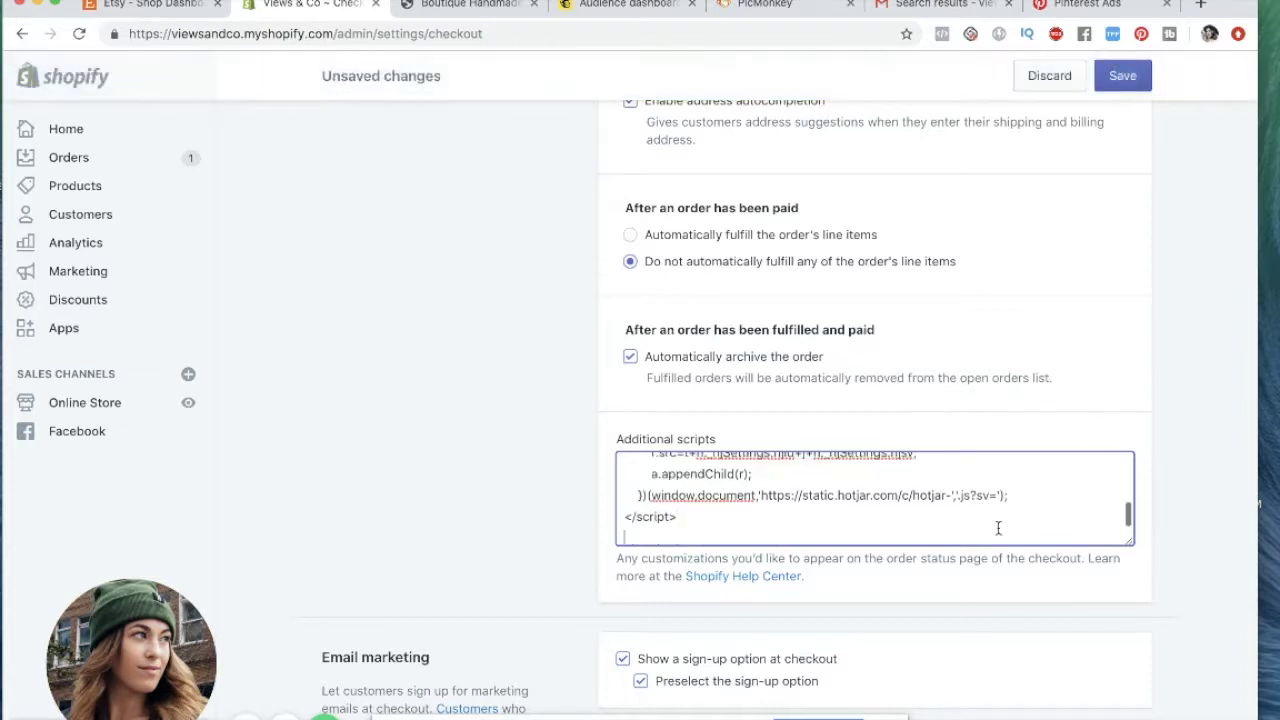
key("super+v")
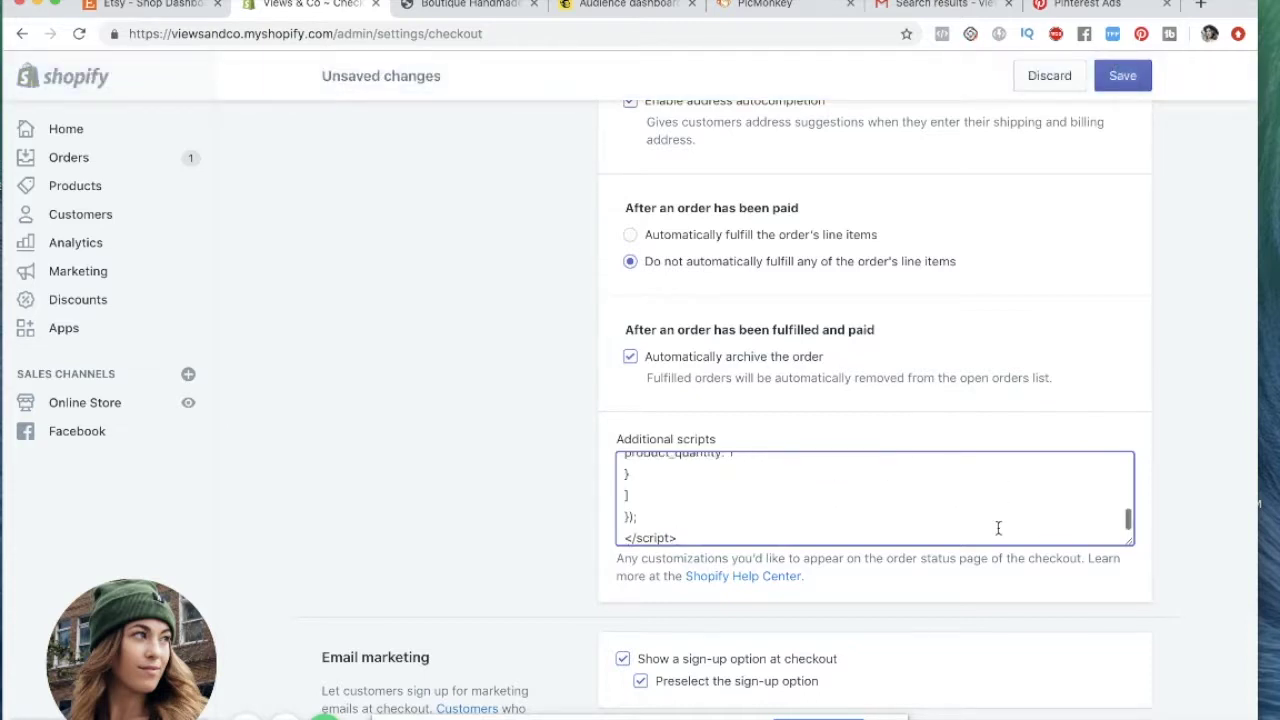
scroll(932, 499, "up", 15)
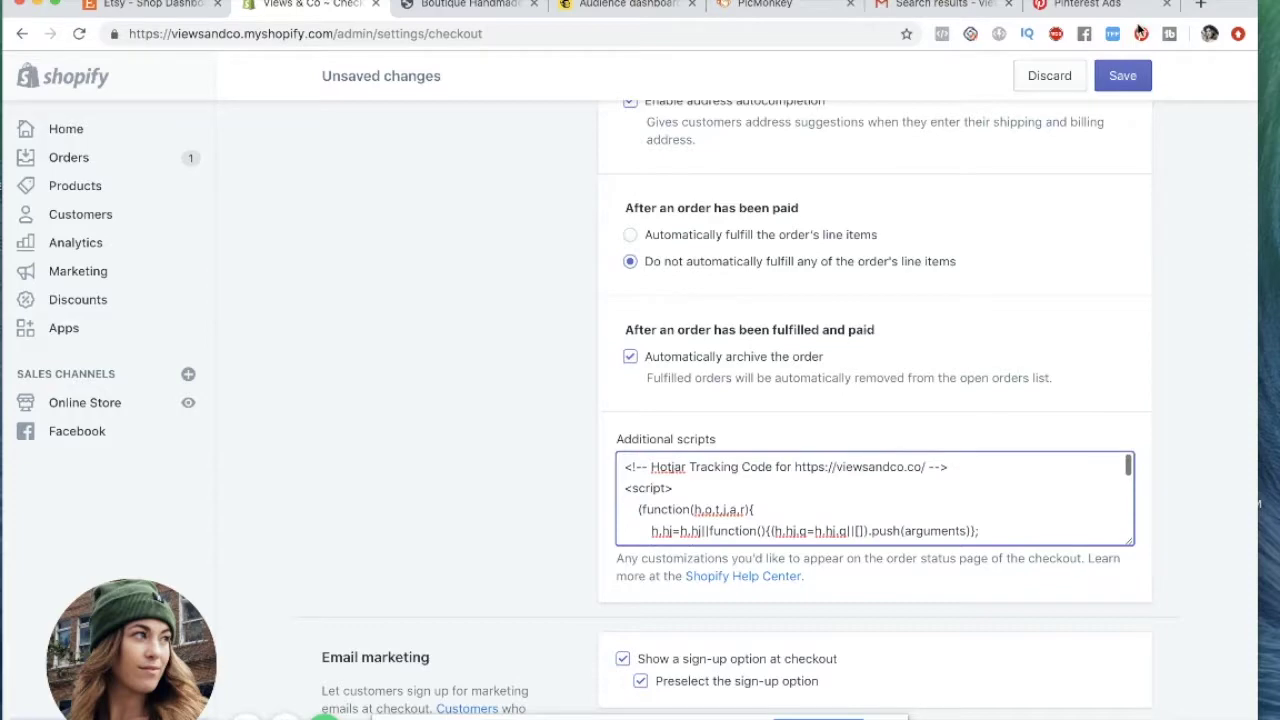
left_click(1140, 75)
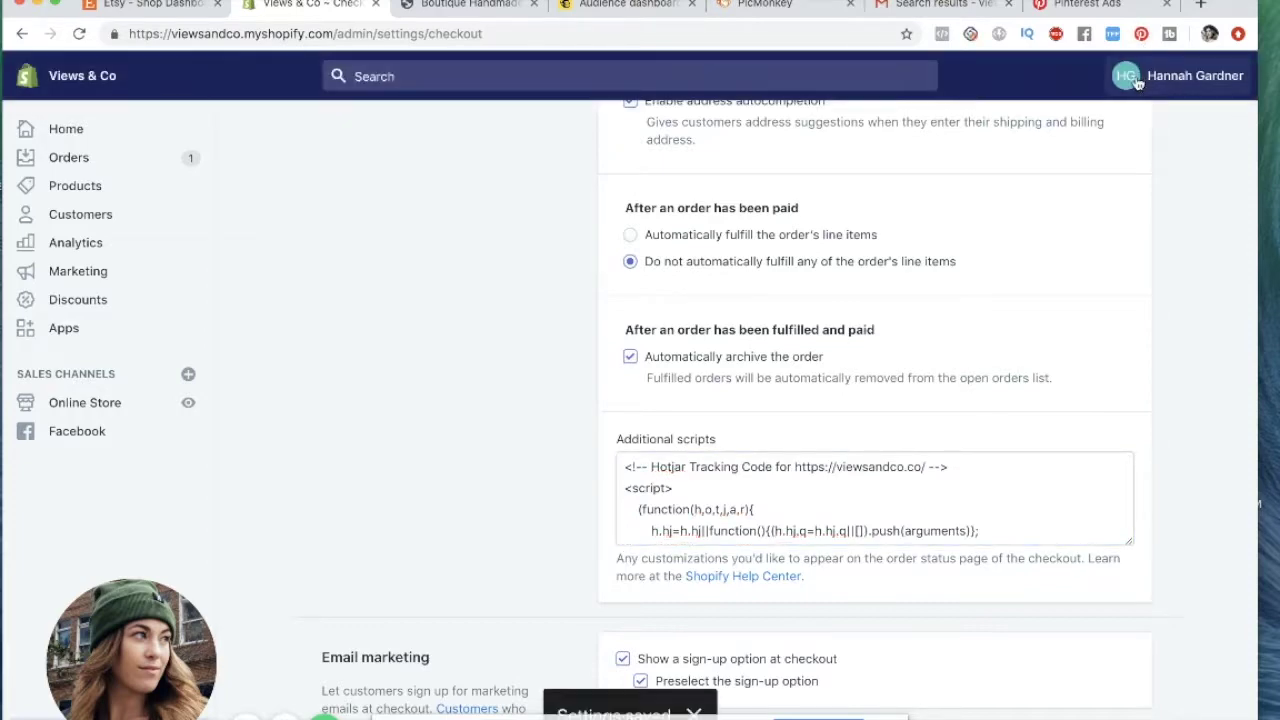
Scroll the Pinterest tag instructions to step 3 and follow the Pinterest Tag Helper extension link
left_click(1085, 5)
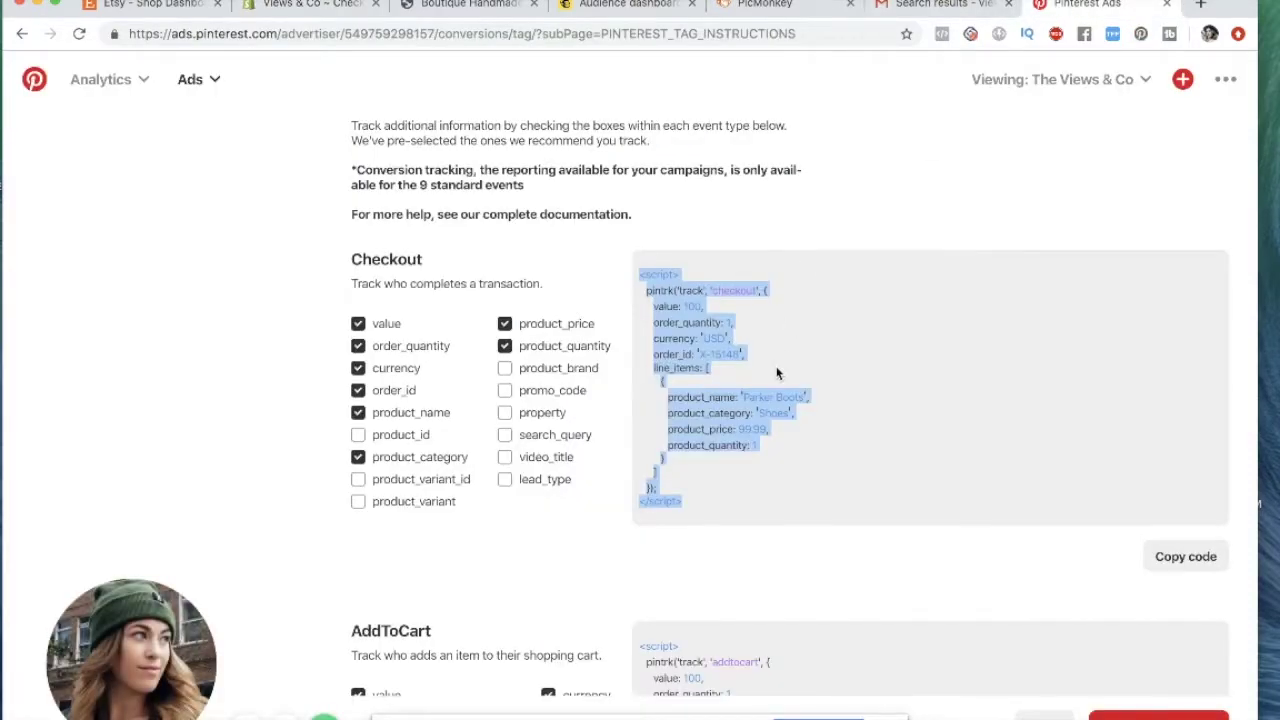
scroll(777, 373, "down", 7)
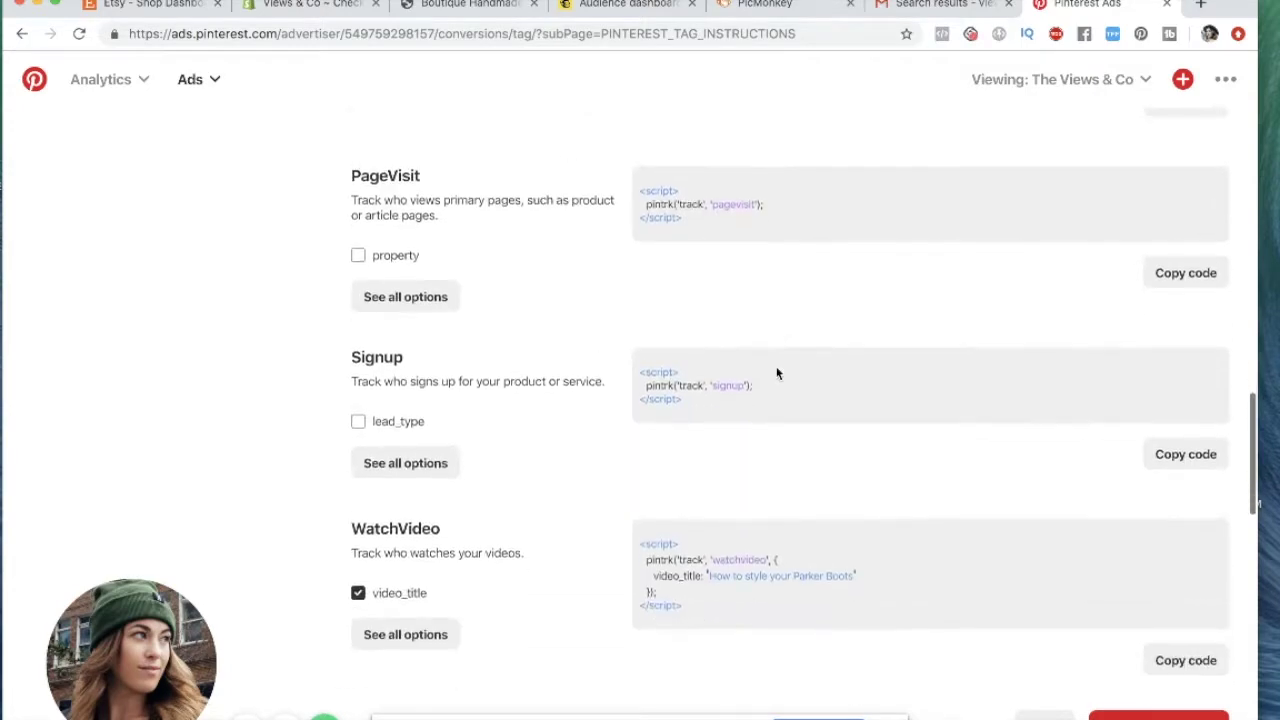
scroll(777, 373, "down", 10)
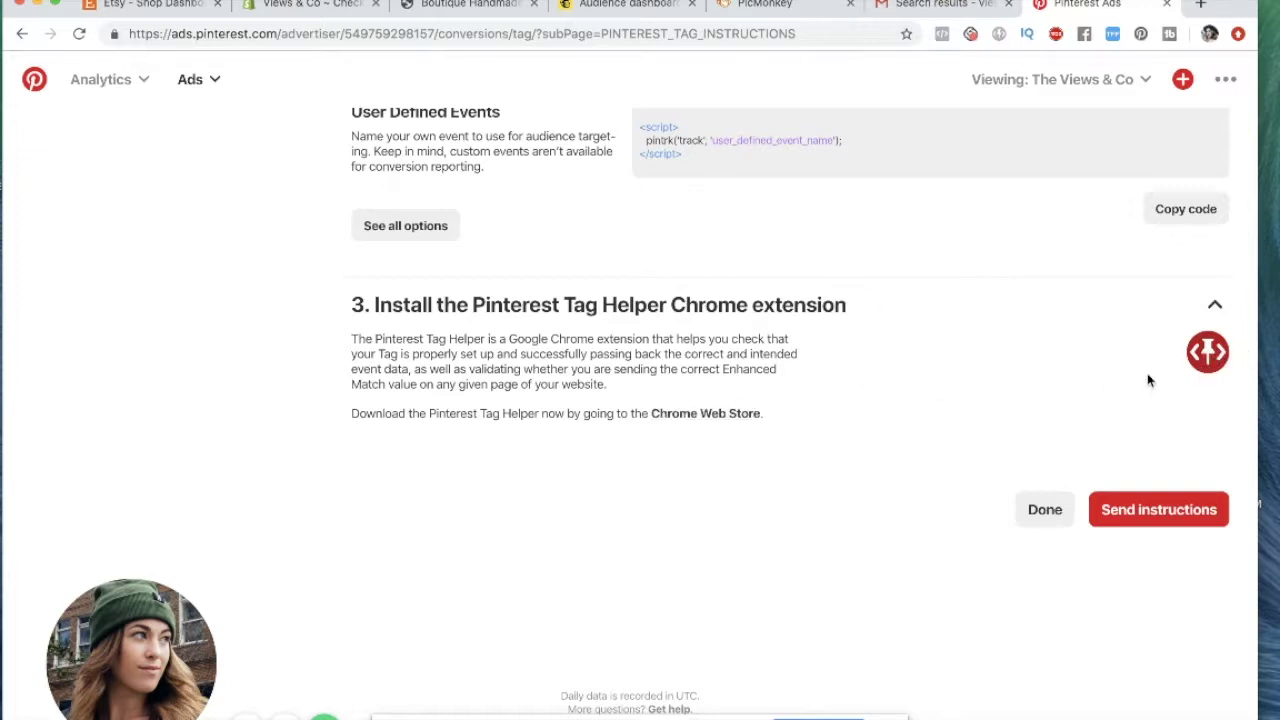
left_click(735, 414)
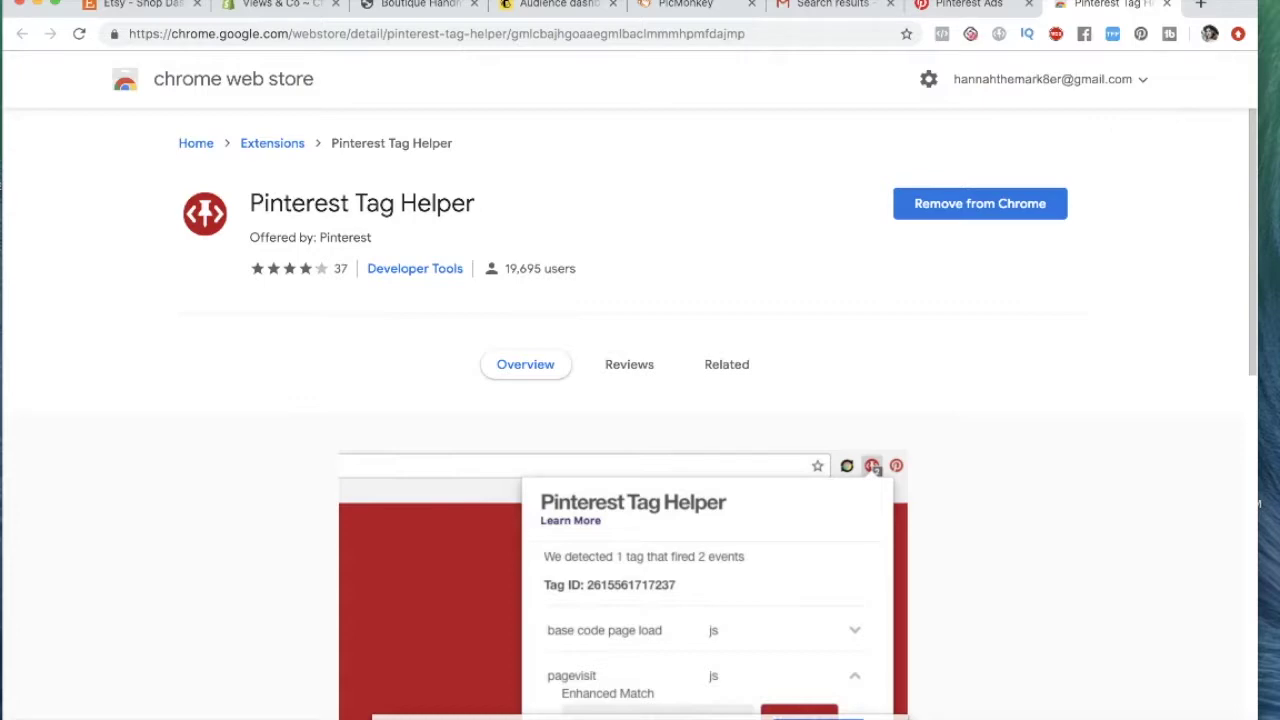
Switch from the Tag Helper listing to the viewsandco.co storefront
left_click(405, 7)
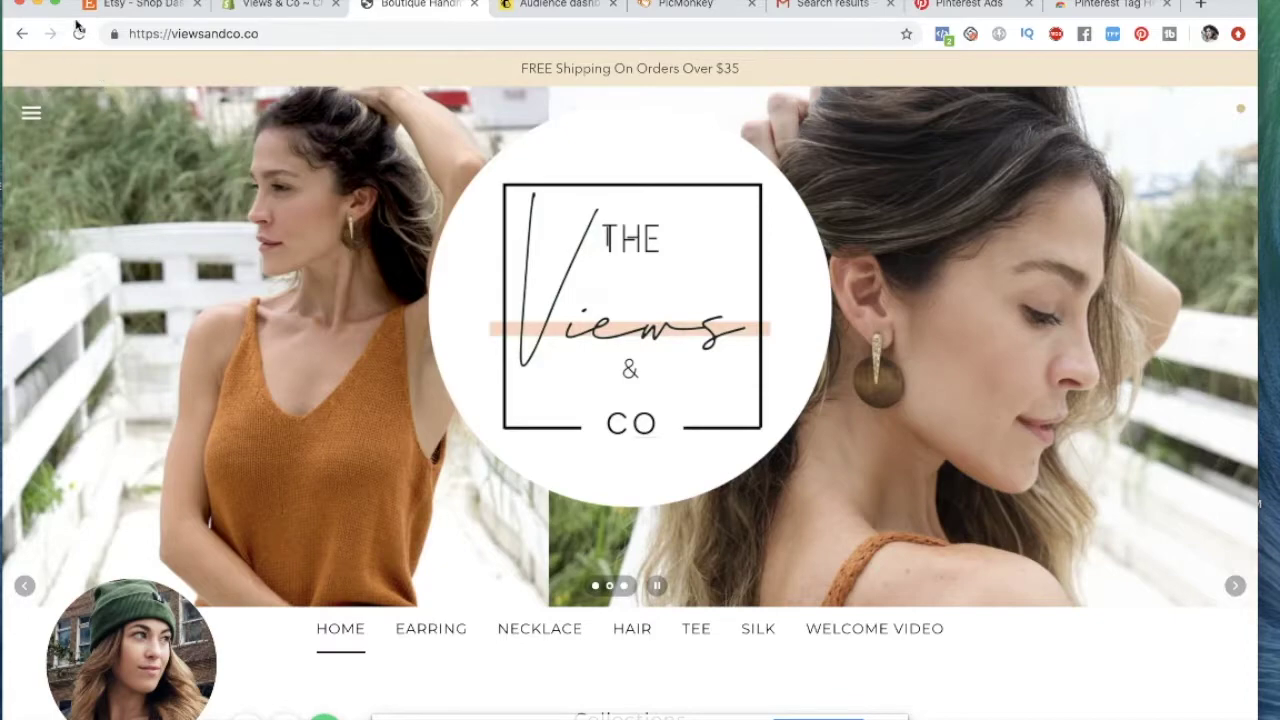
Reload the viewsandco.co homepage and confirm Tag Helper reports 1 tag firing 2 events
left_click(80, 33)
left_click(1000, 35)
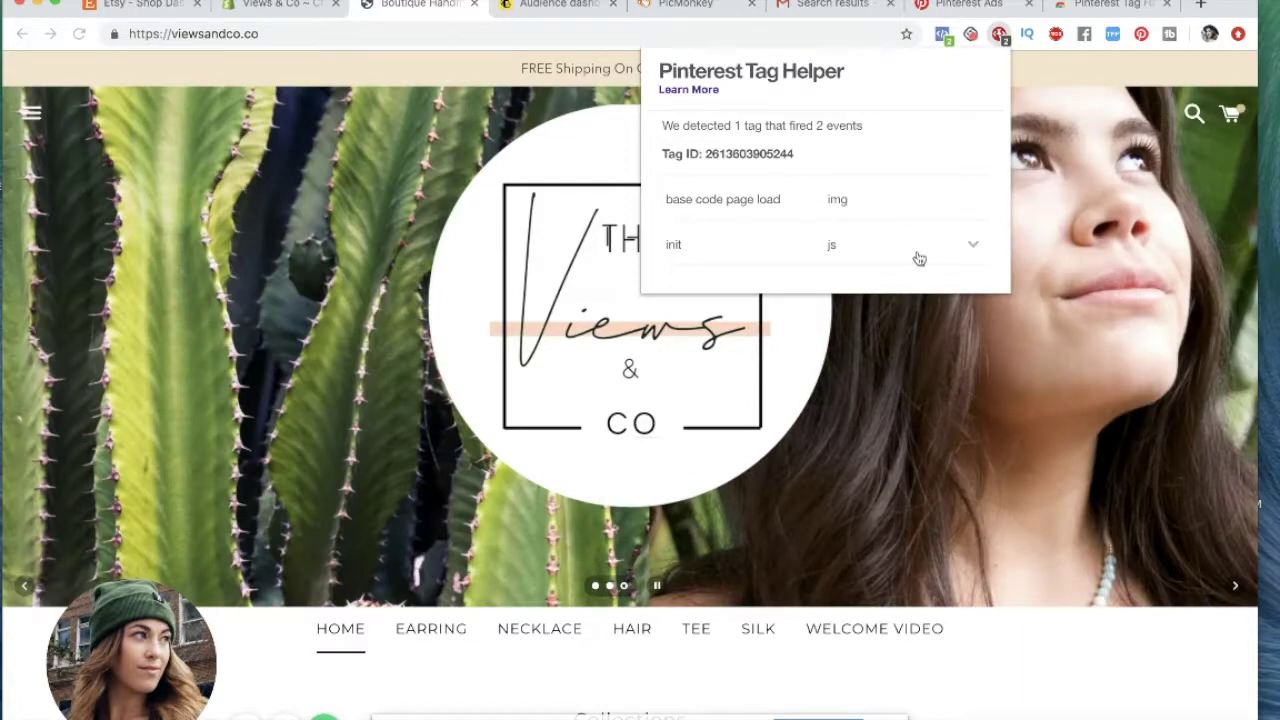
left_click(1000, 35)
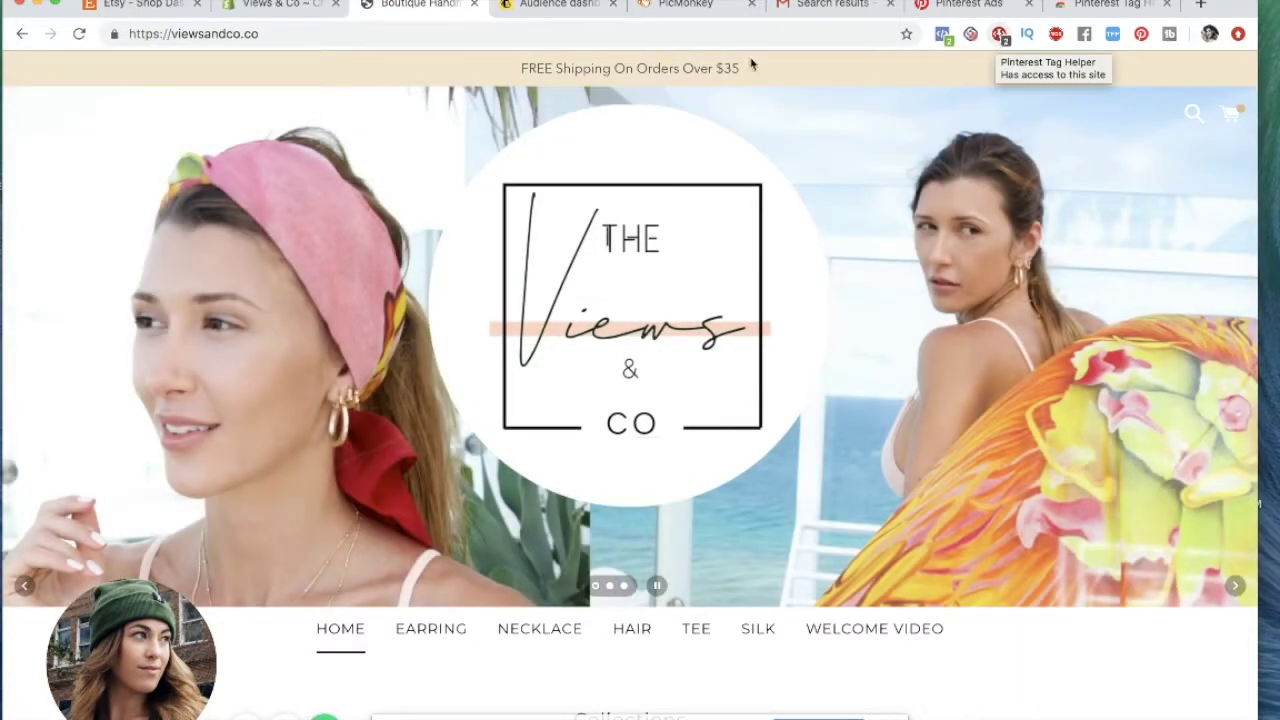
left_click(580, 10)
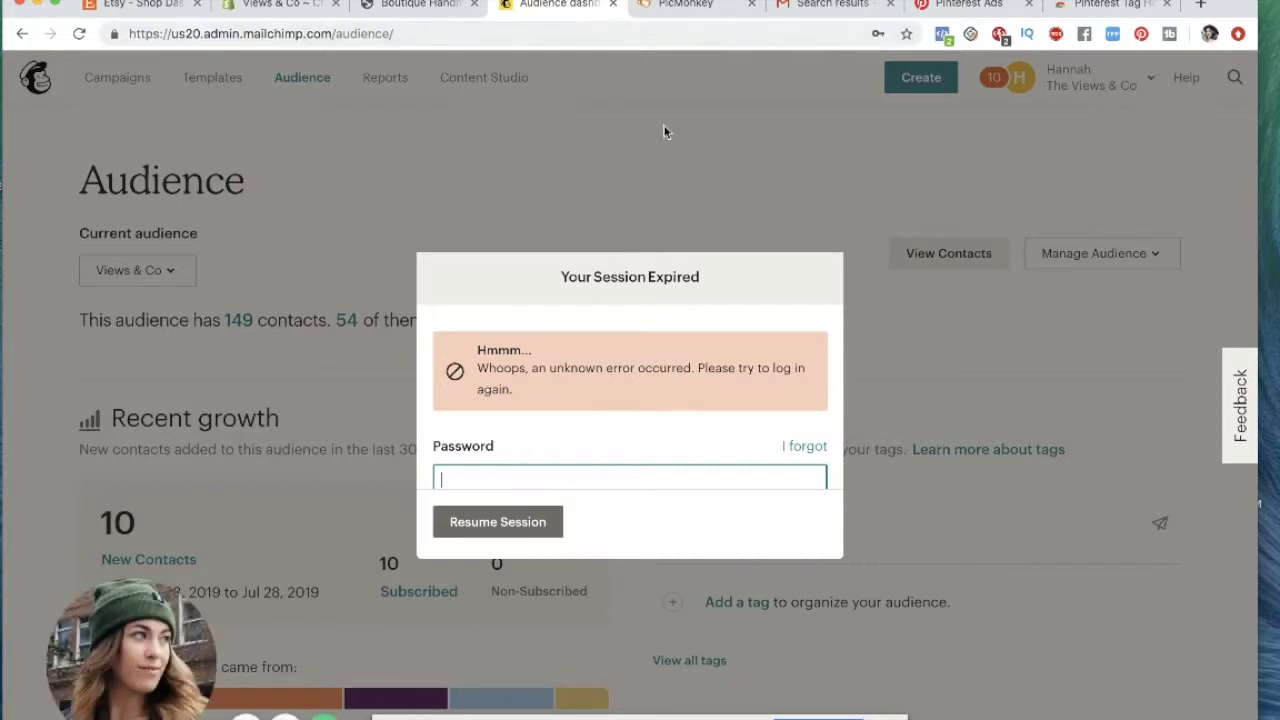
Reload the expired Mailchimp session page to reach the Mailchimp login
left_click(78, 33)
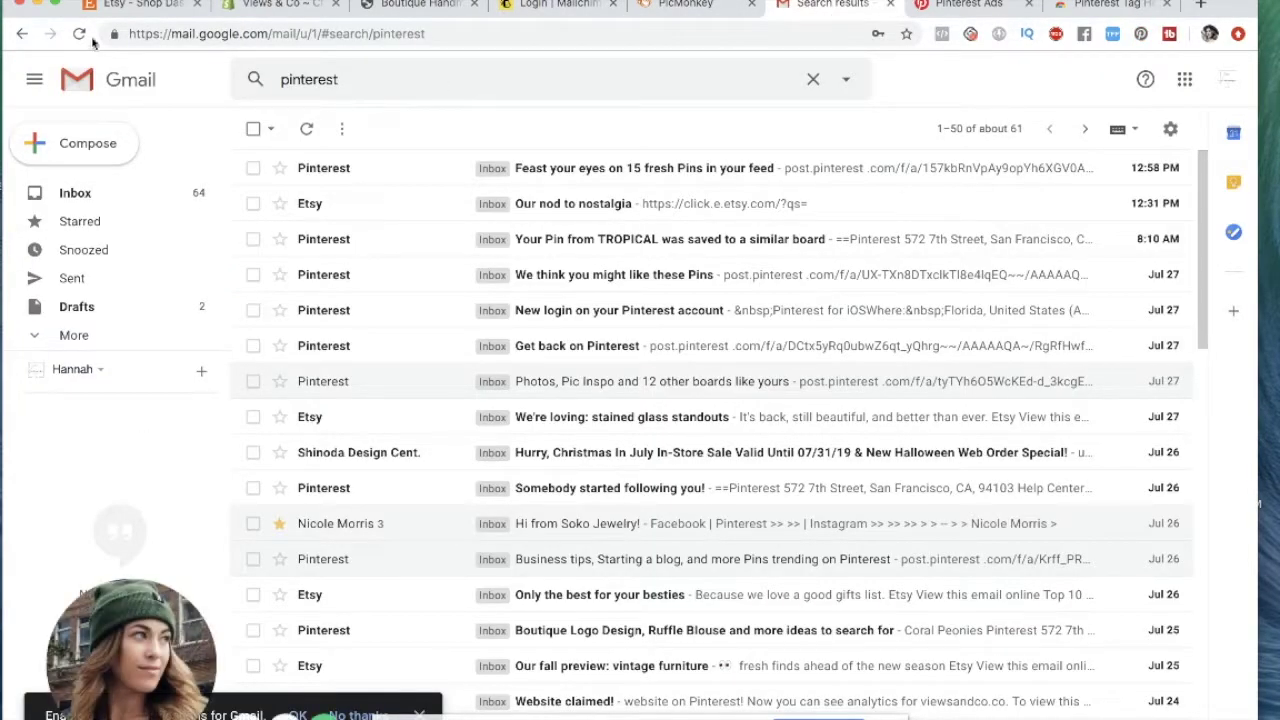
left_click(79, 33)
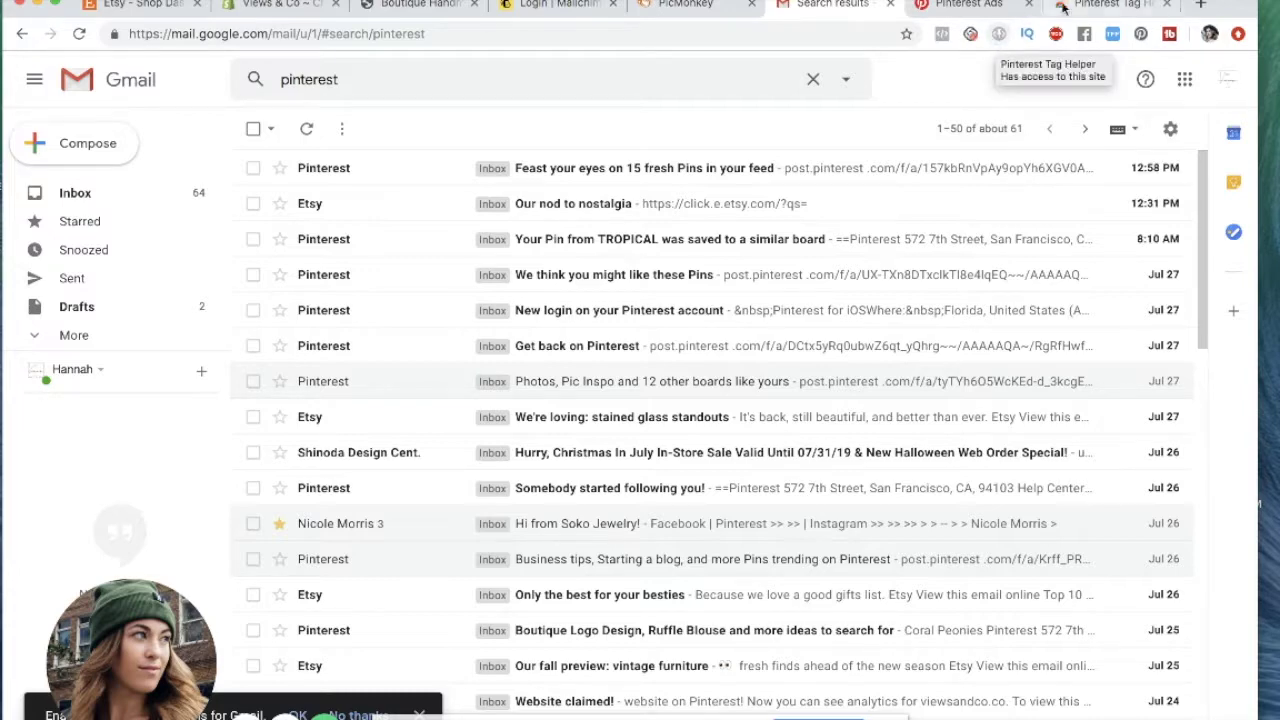
Return to the viewsandco.co storefront homepage and scroll down through its sections and back up
left_click(410, 8)
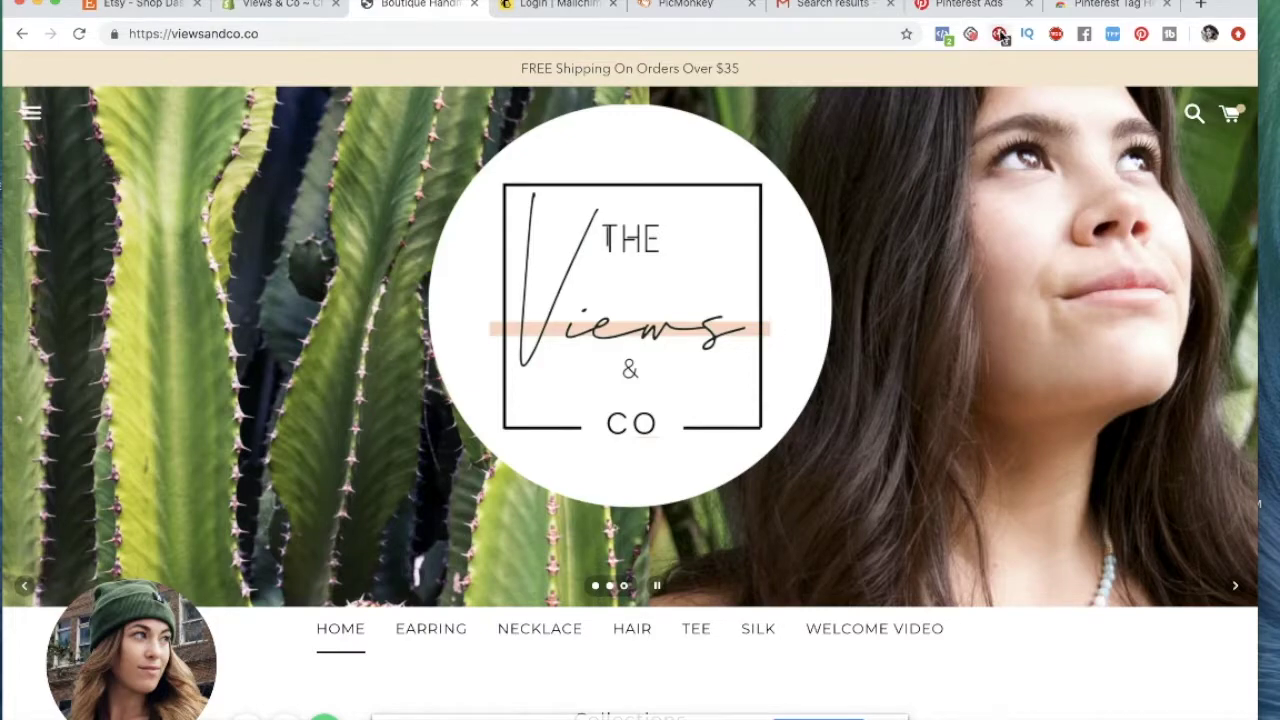
scroll(971, 308, "down", 5)
scroll(971, 308, "up", 5)
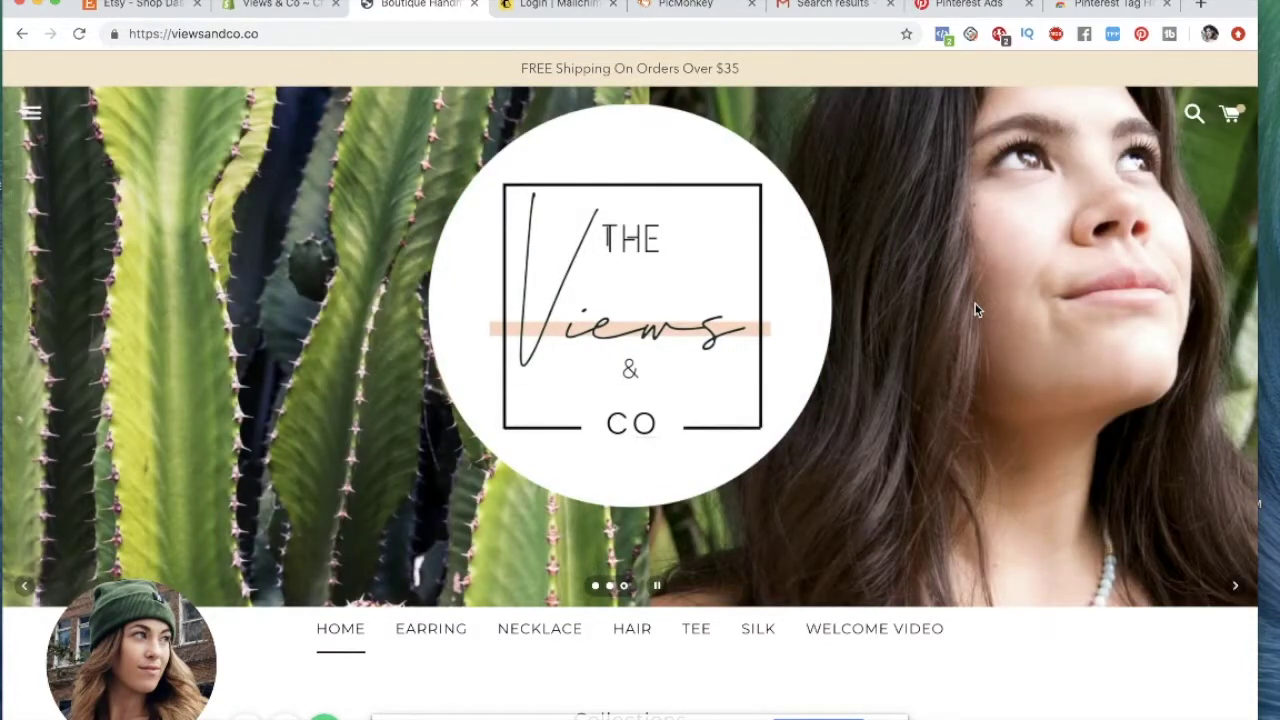
scroll(976, 310, "down", 15)
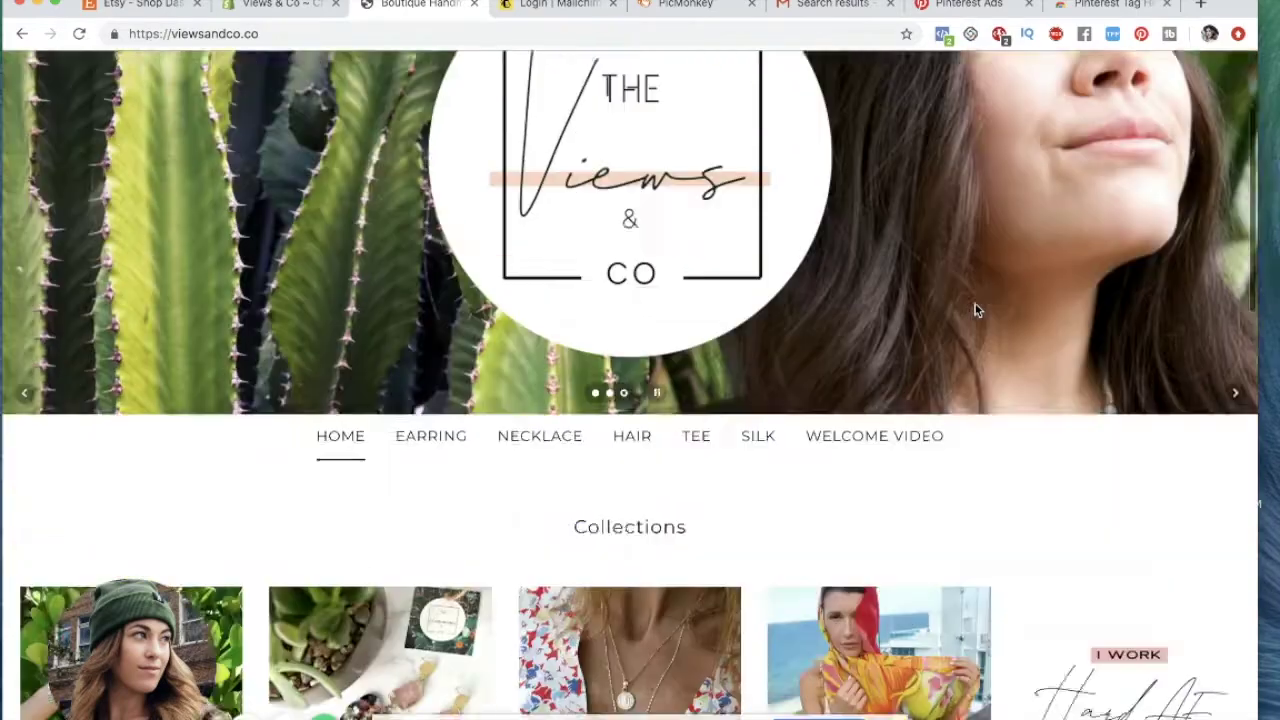
scroll(976, 310, "up", 15)
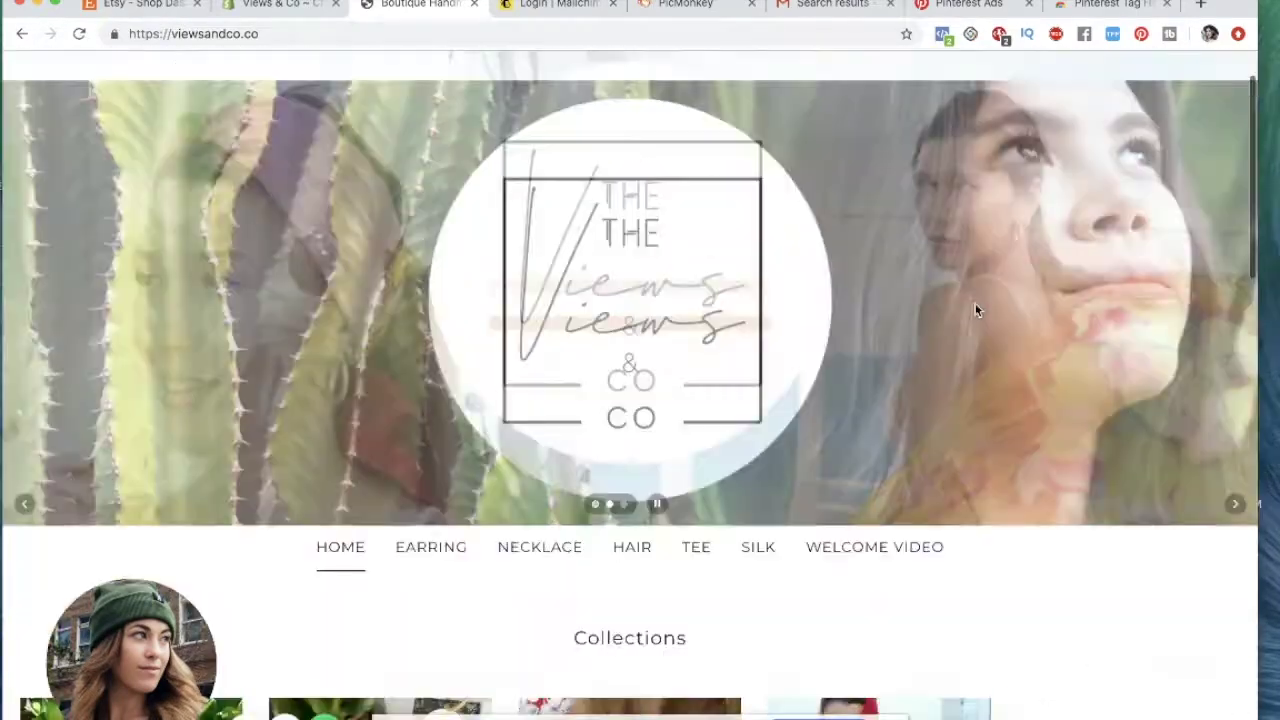